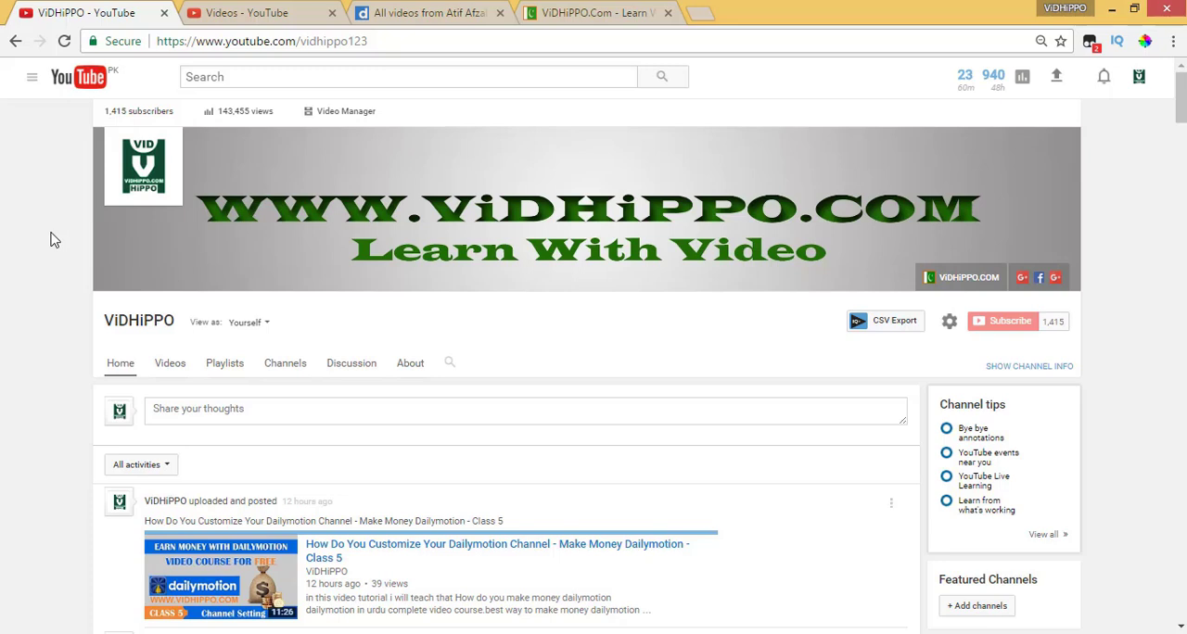
Switch to the Dailymotion channel page and check which account is signed in
left_click(397, 14)
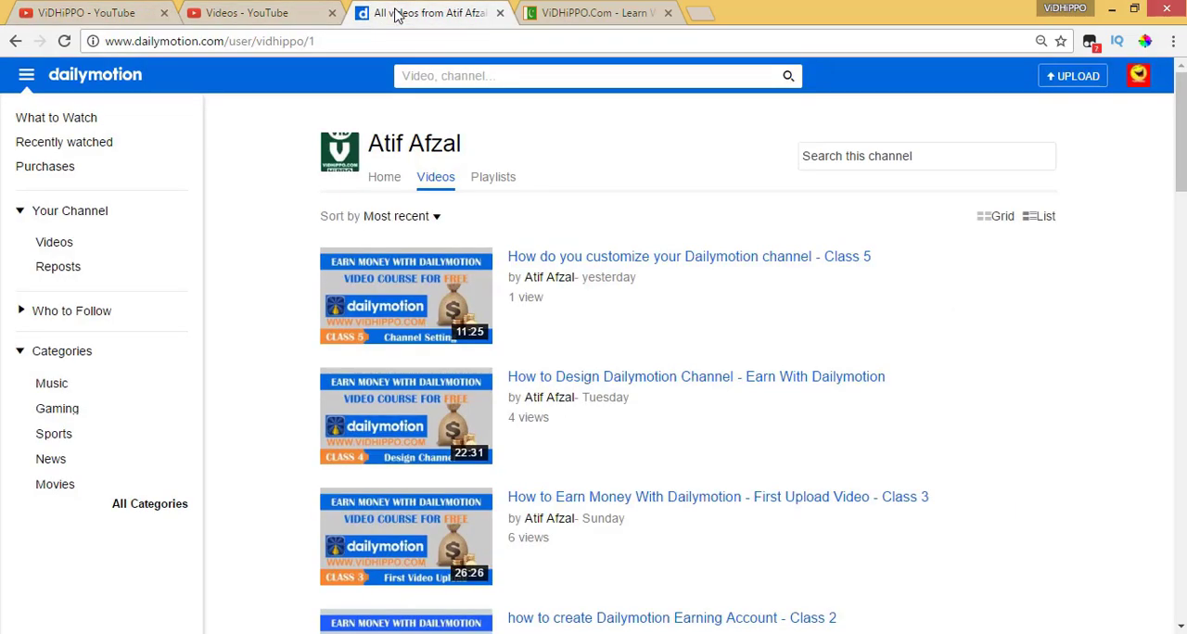
mouse_move(1144, 82)
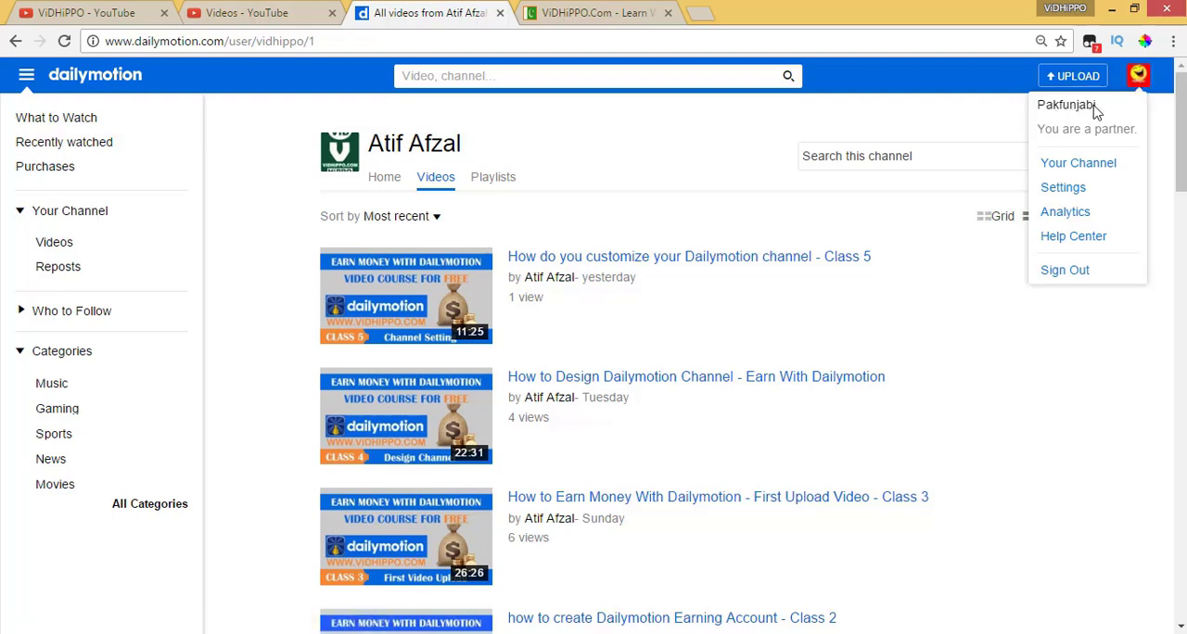
left_click_drag(1100, 106, 1041, 118)
left_click(914, 113)
mouse_move(1145, 81)
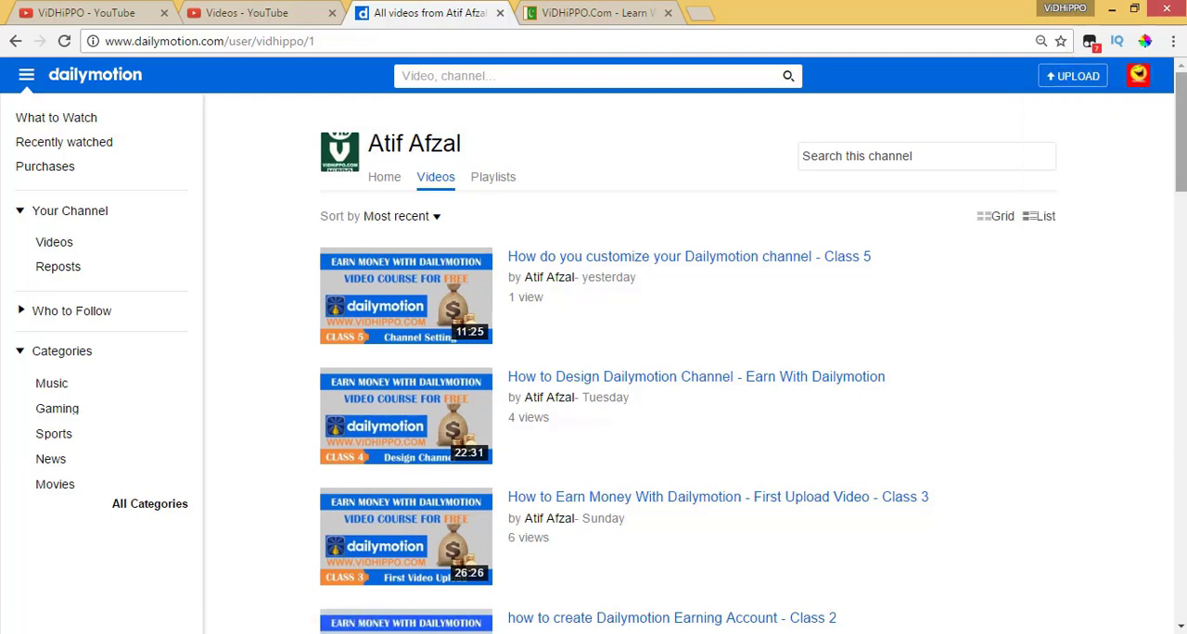
Open Dailymotion's Monetize page and get started with monetization to reach the account settings
left_click_drag(1181, 130, 1174, 626)
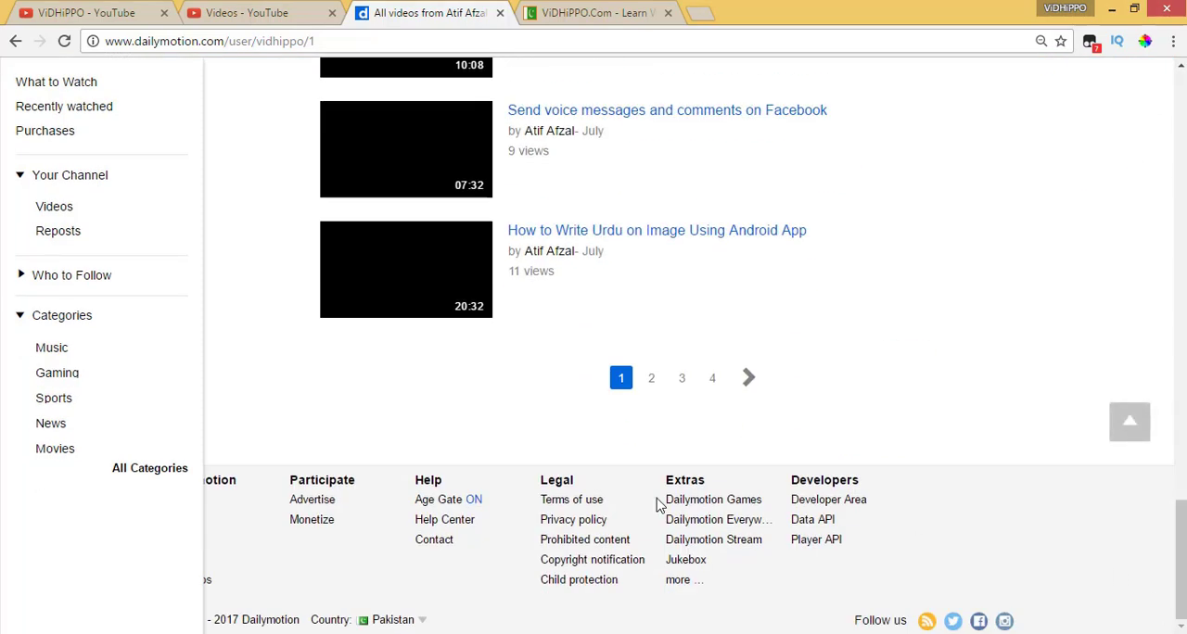
left_click(296, 521)
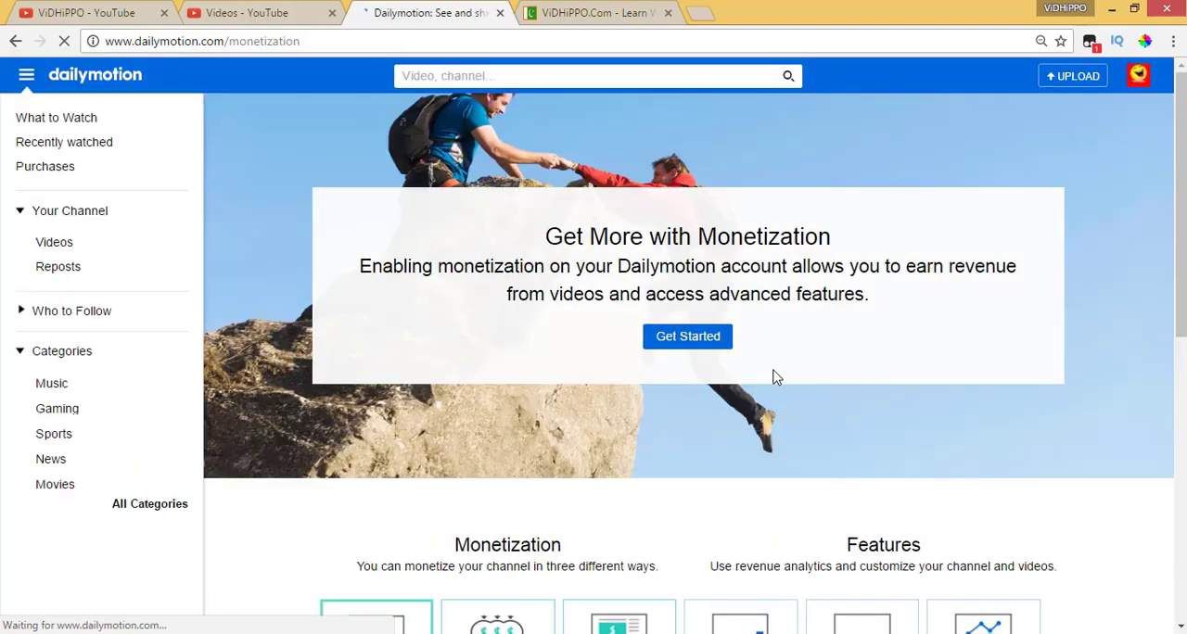
left_click(687, 341)
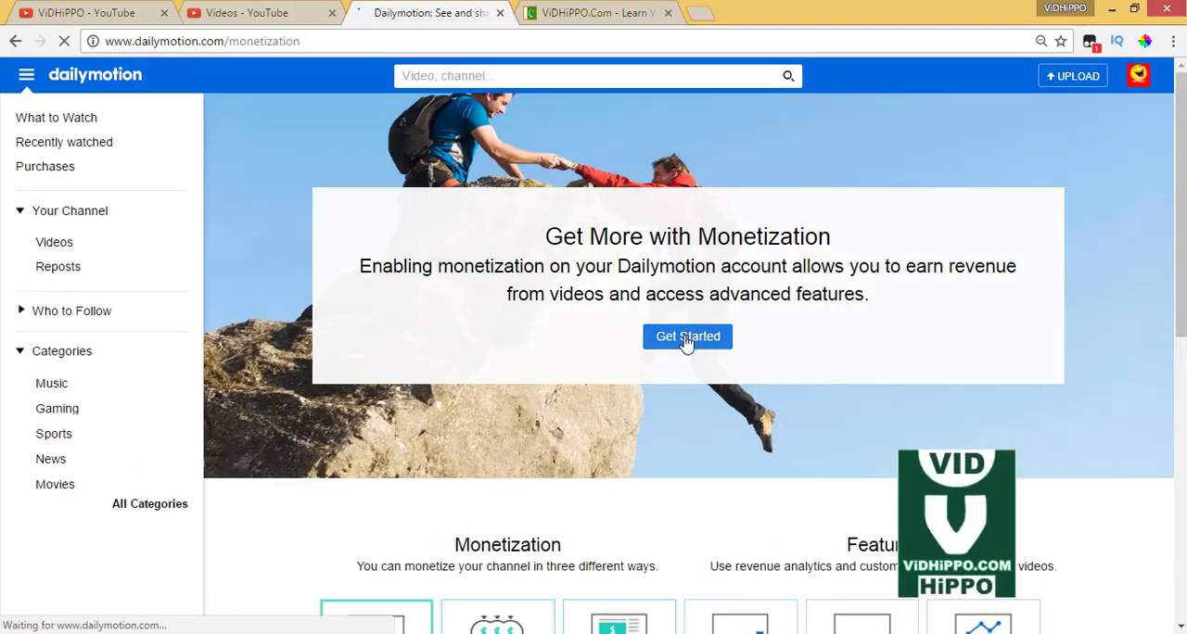
Open the Website Monetization settings and go to the page for verifying your sites
scroll(676, 422, "down", 2)
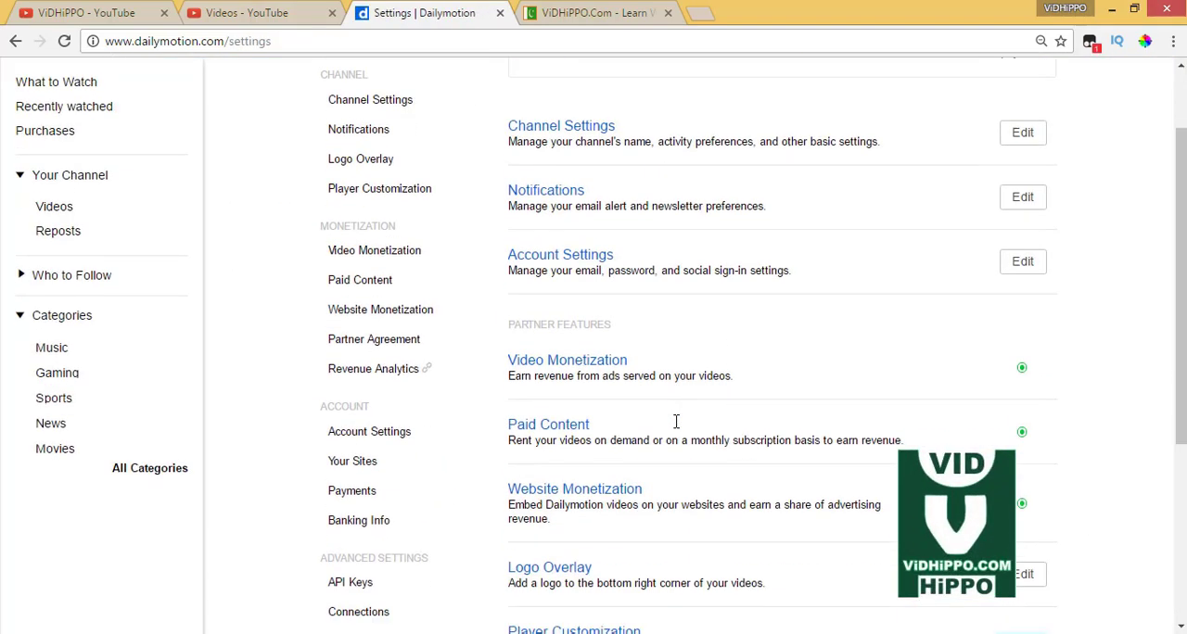
left_click_drag(517, 291, 660, 295)
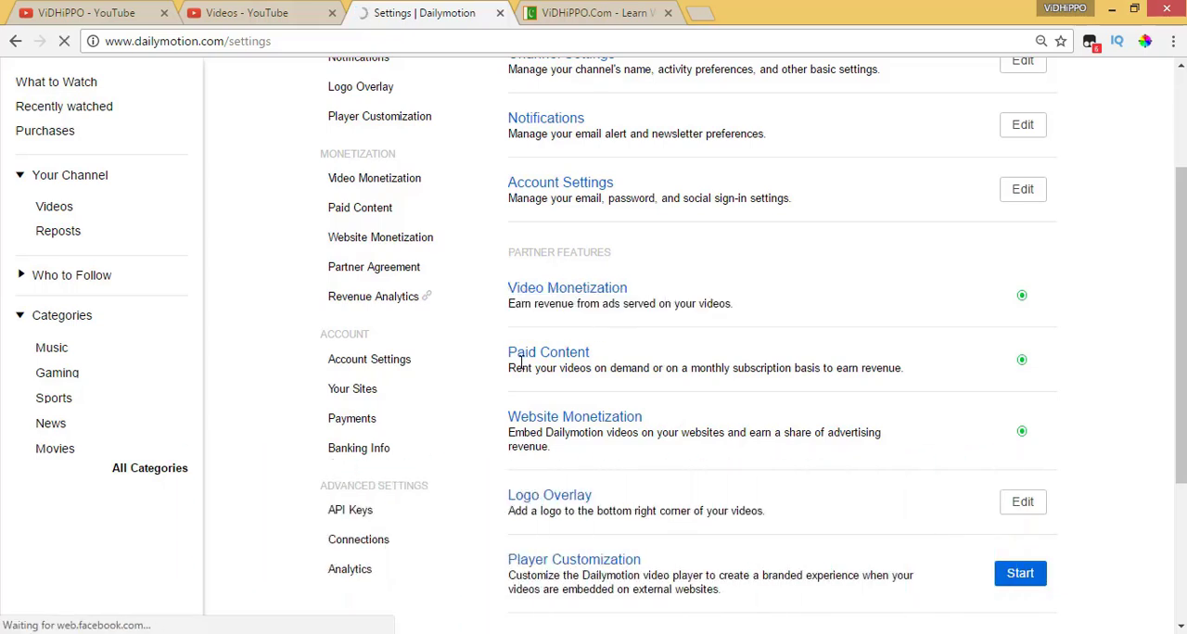
left_click(575, 426)
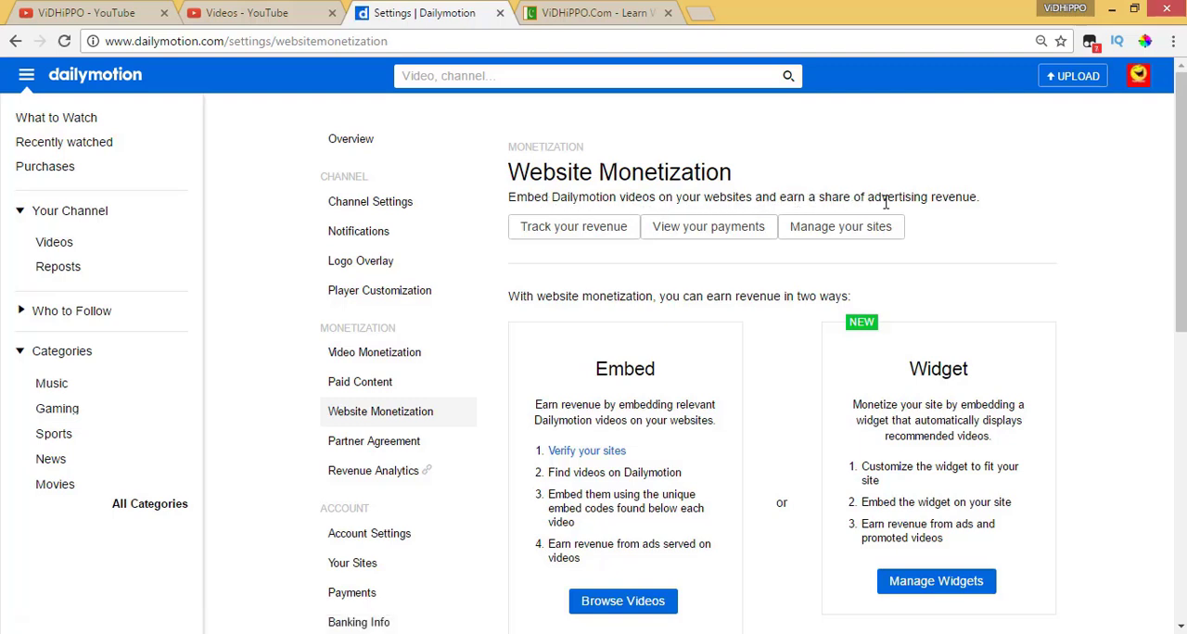
left_click_drag(986, 195, 962, 204)
scroll(914, 344, "down", 1)
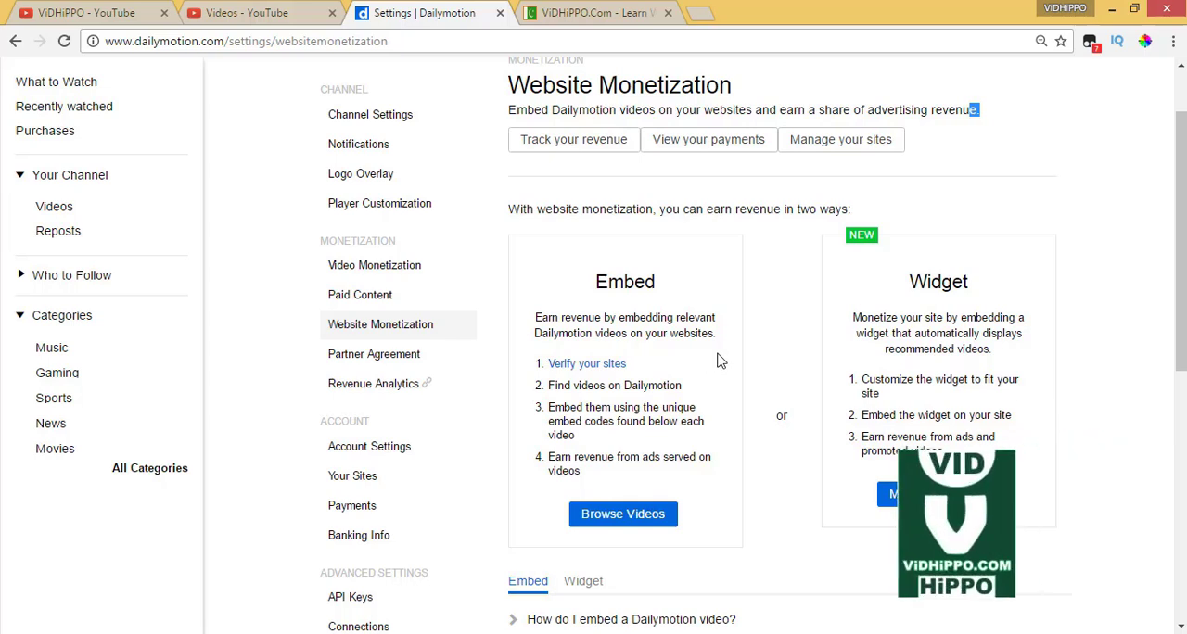
left_click(600, 369)
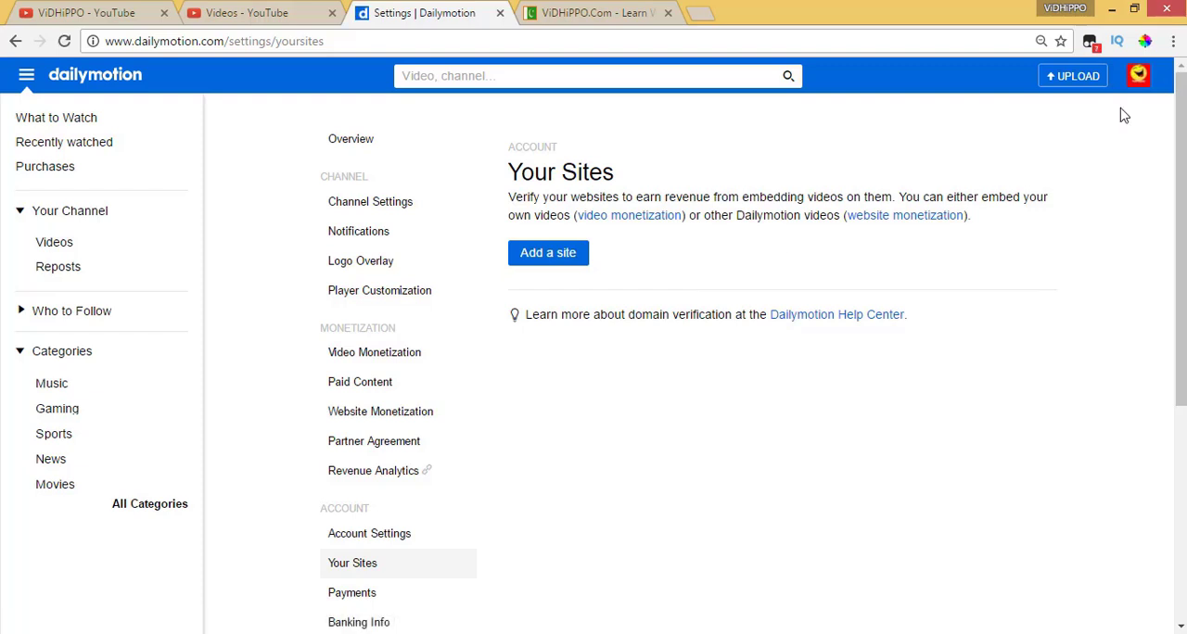
left_click(1139, 76)
left_click(1076, 98)
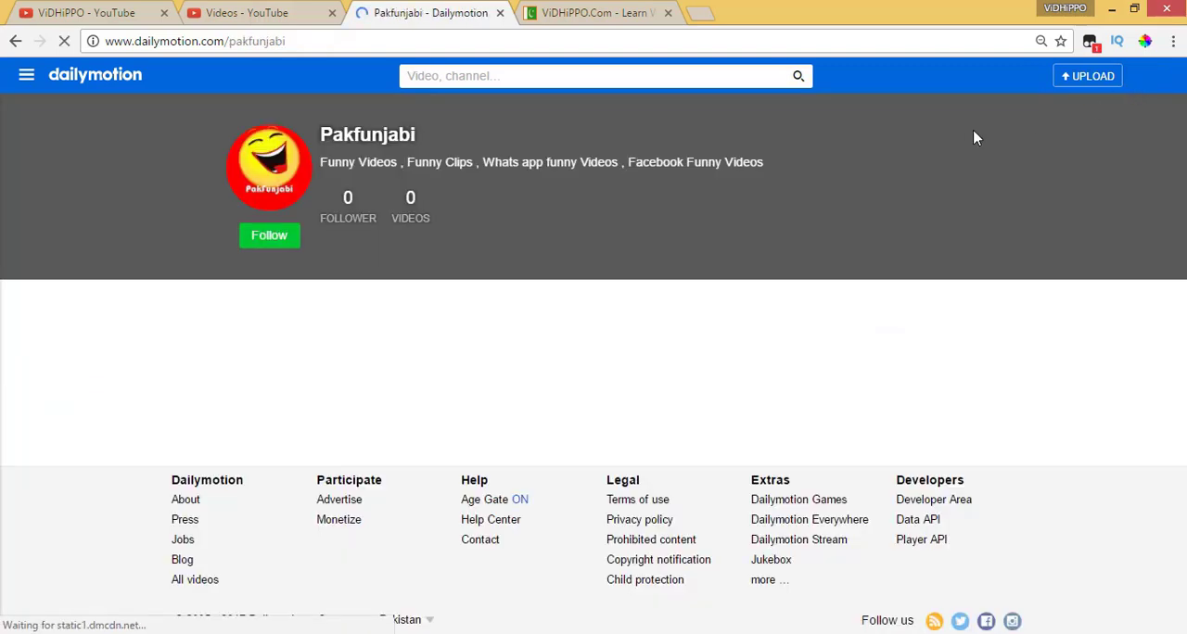
left_click(15, 41)
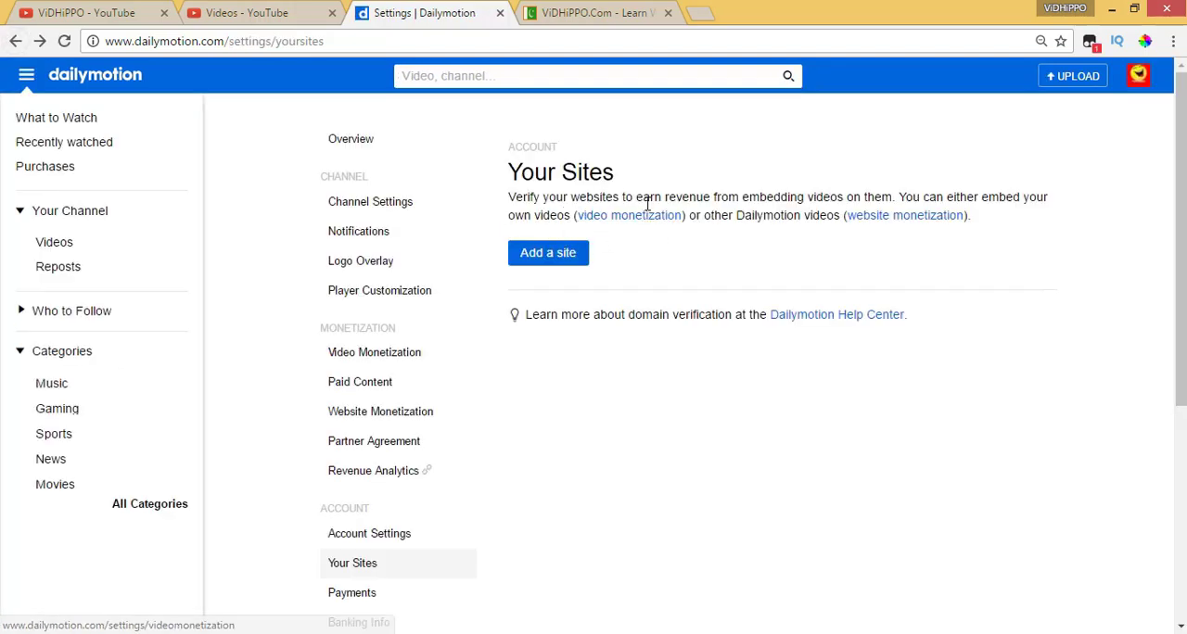
left_click(588, 259)
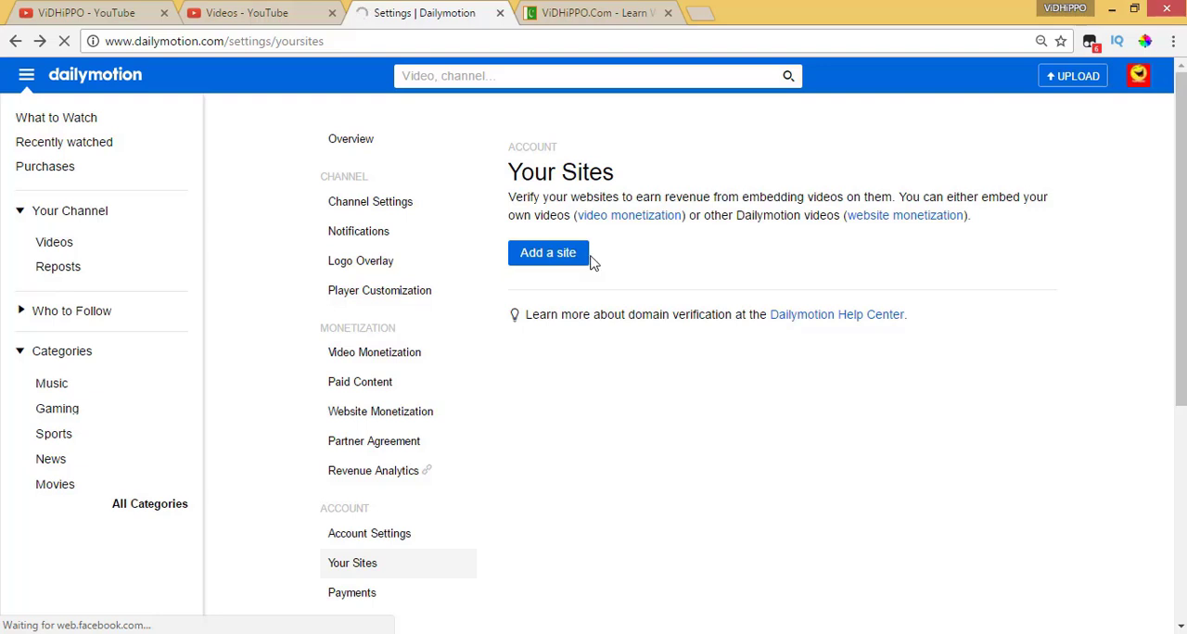
left_click(702, 14)
type("vid")
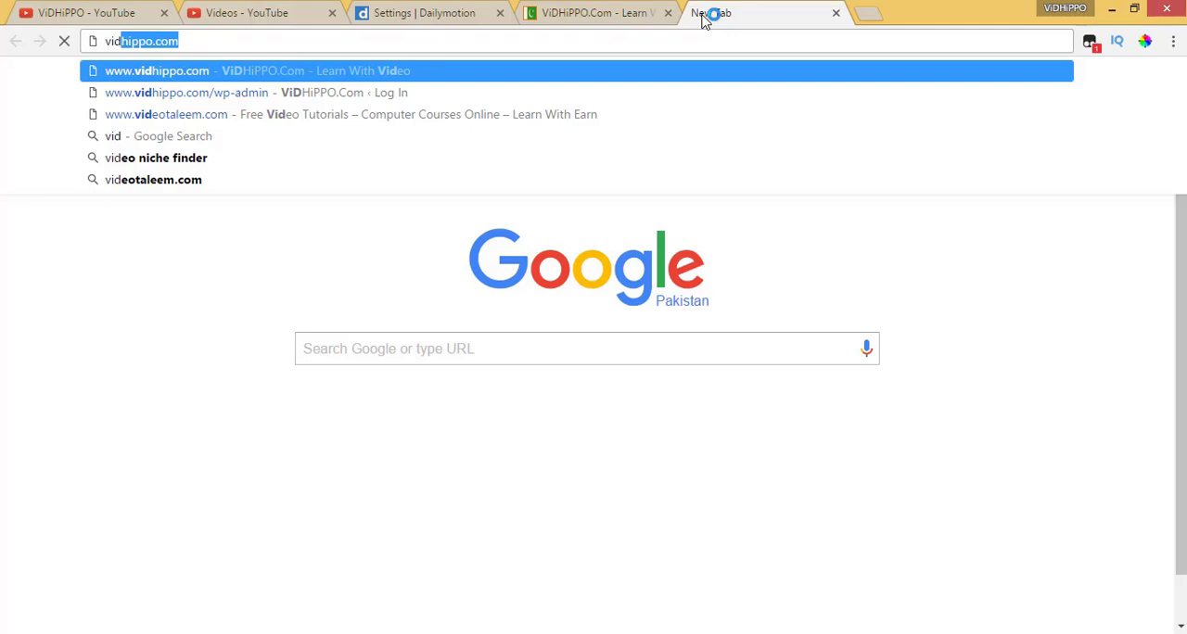
type("eo")
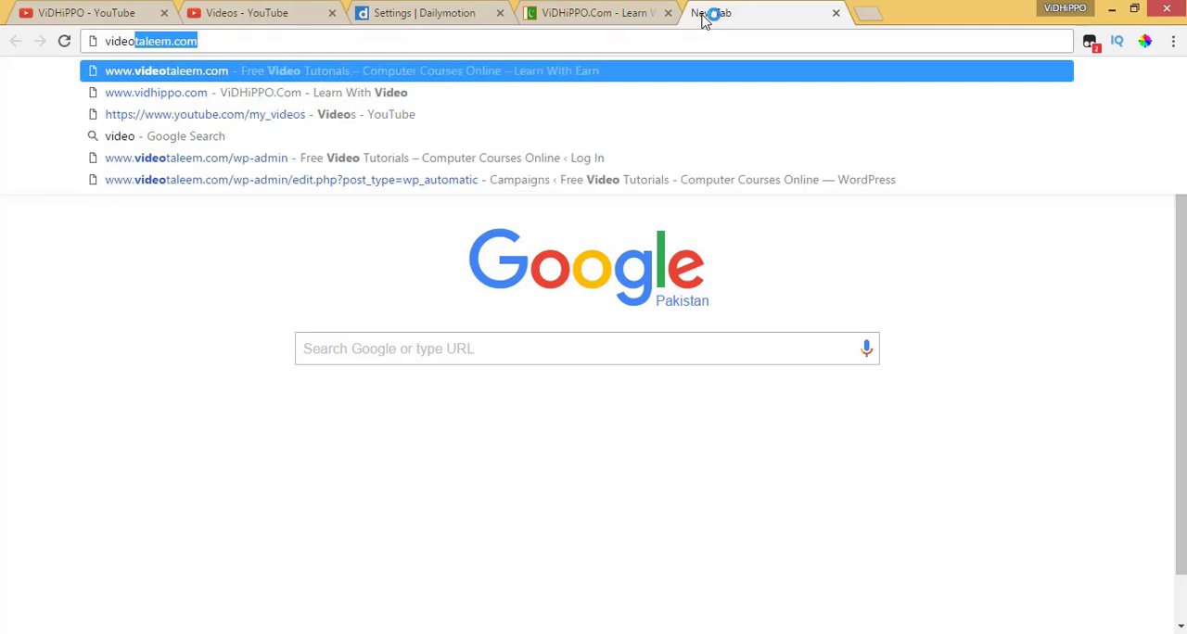
key("Return")
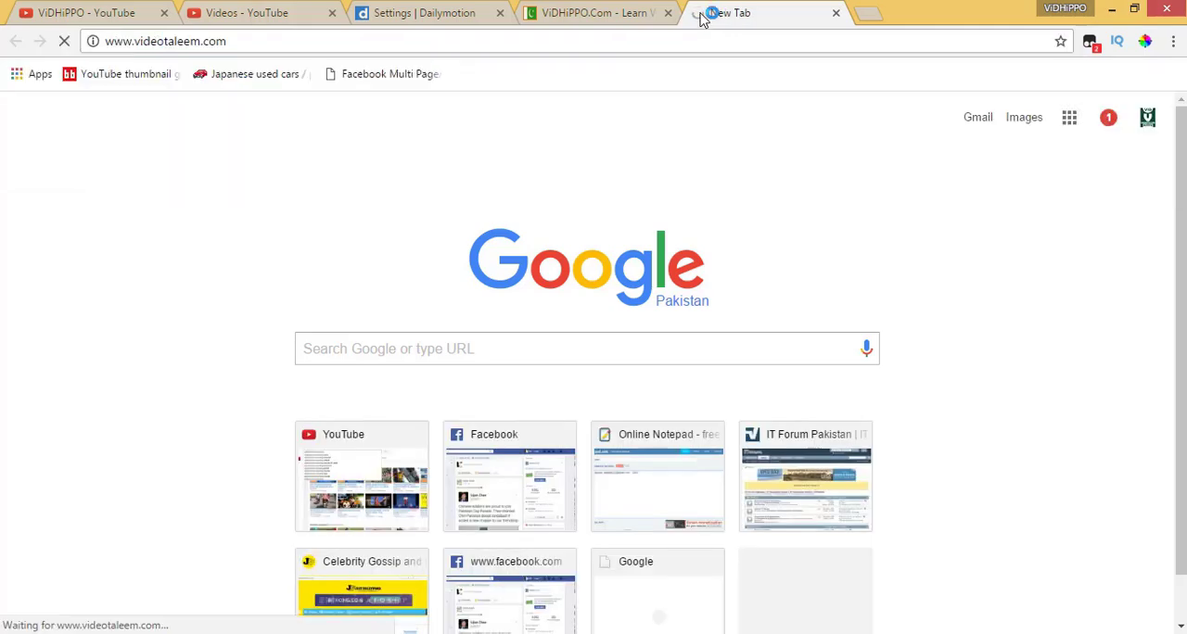
Return to the Dailymotion settings and sign out of the current account
left_click(464, 13)
left_click(1139, 73)
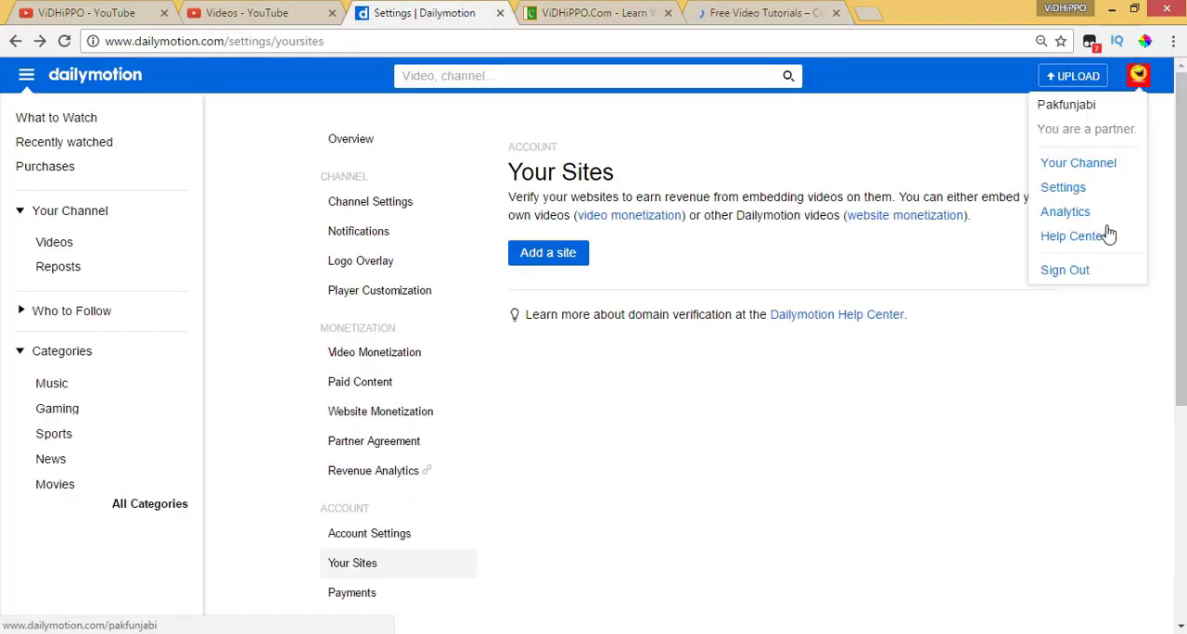
left_click(1067, 273)
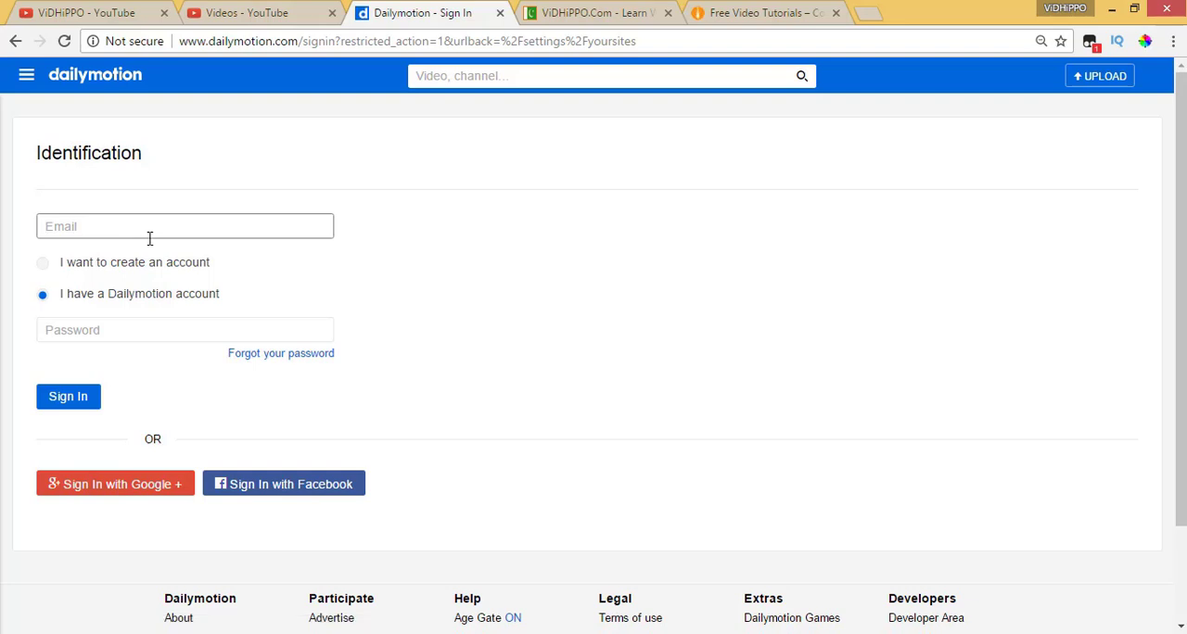
Sign in to the other Dailymotion account with its login name and account password, and dismiss the offer to save the password
type("video")
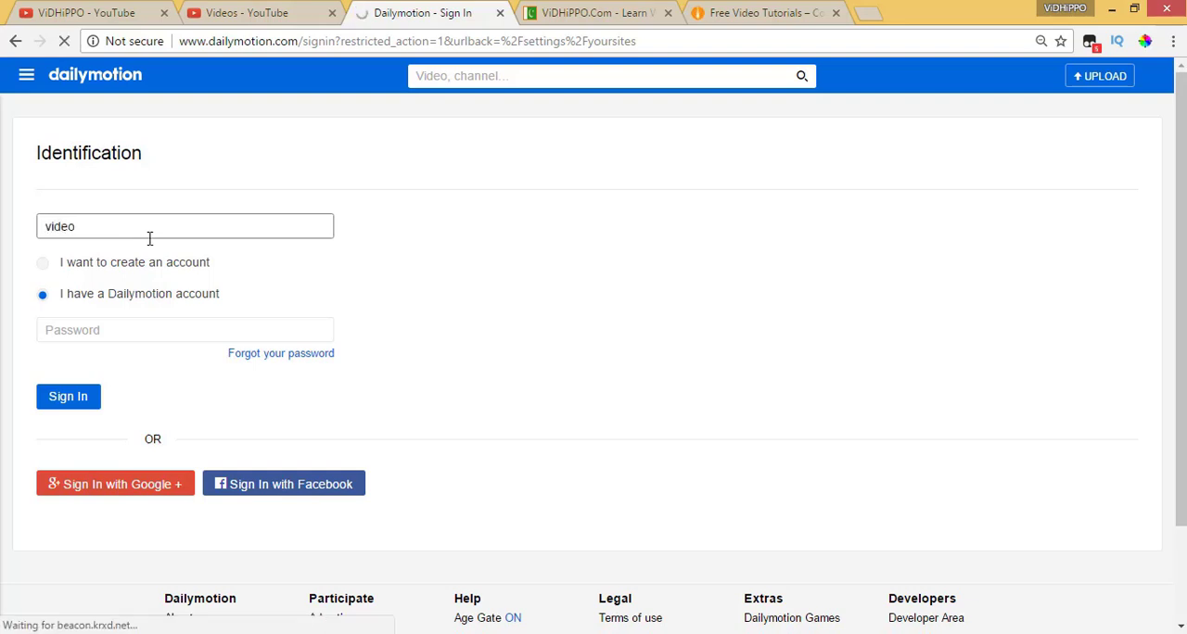
type("taleem")
key("Tab")
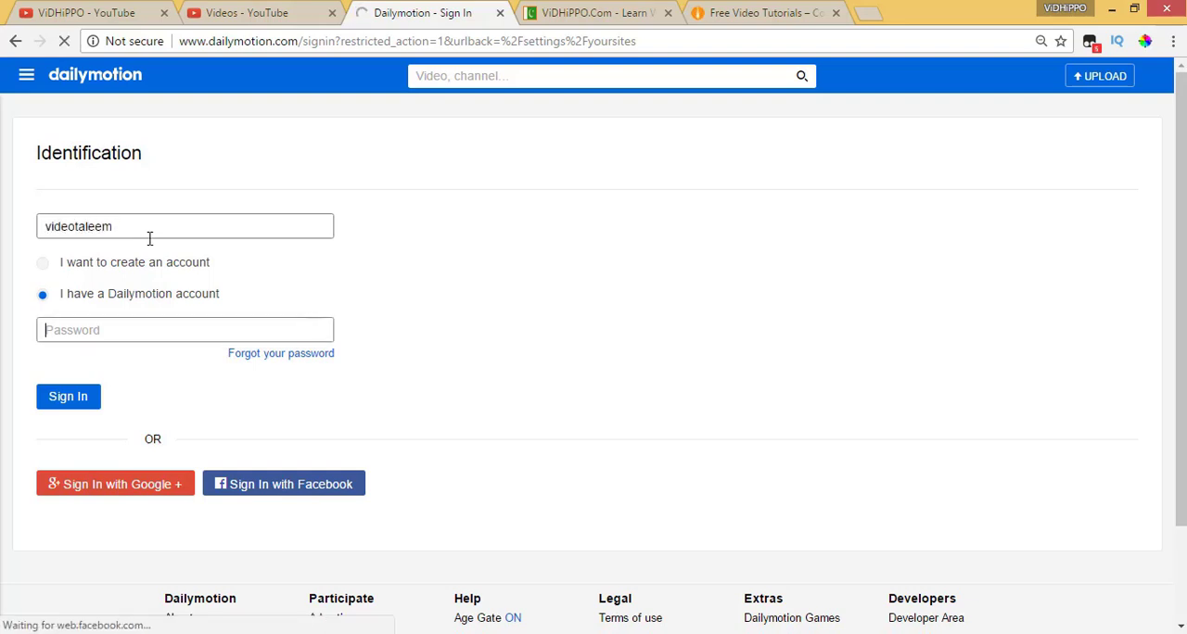
type("**********")
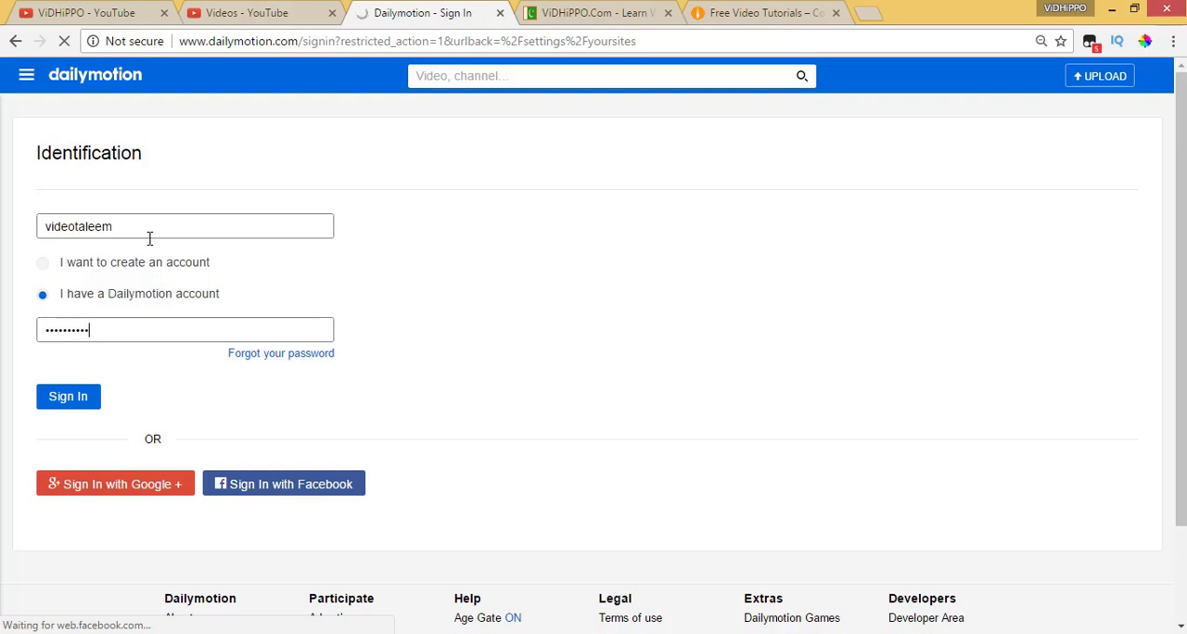
type("*")
key("Return")
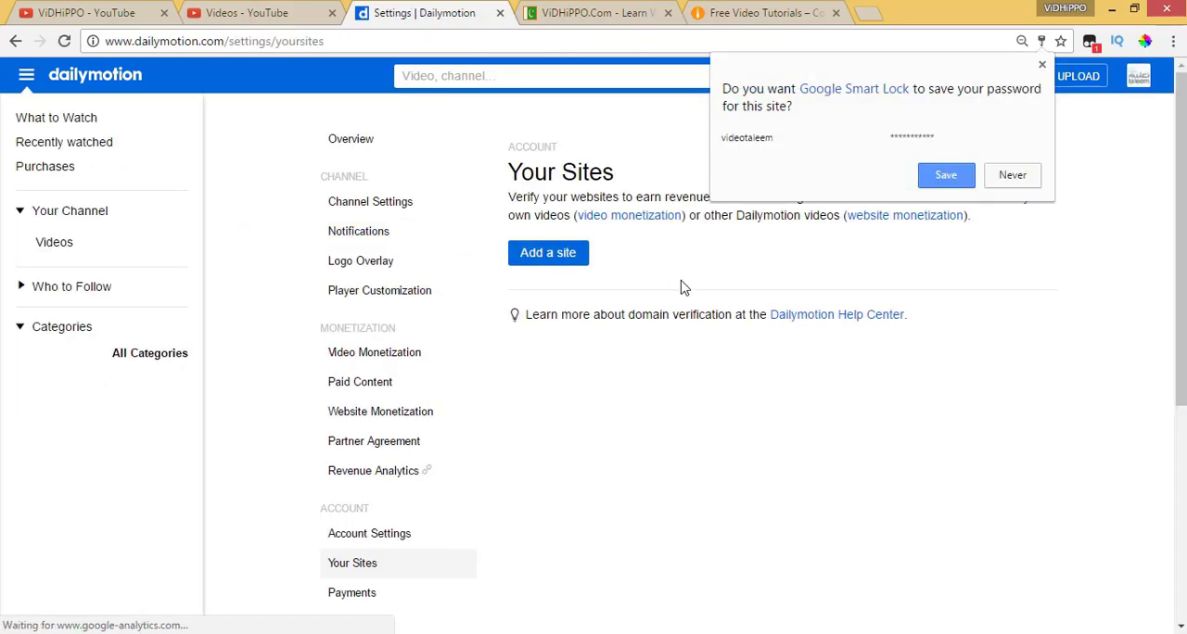
left_click(682, 281)
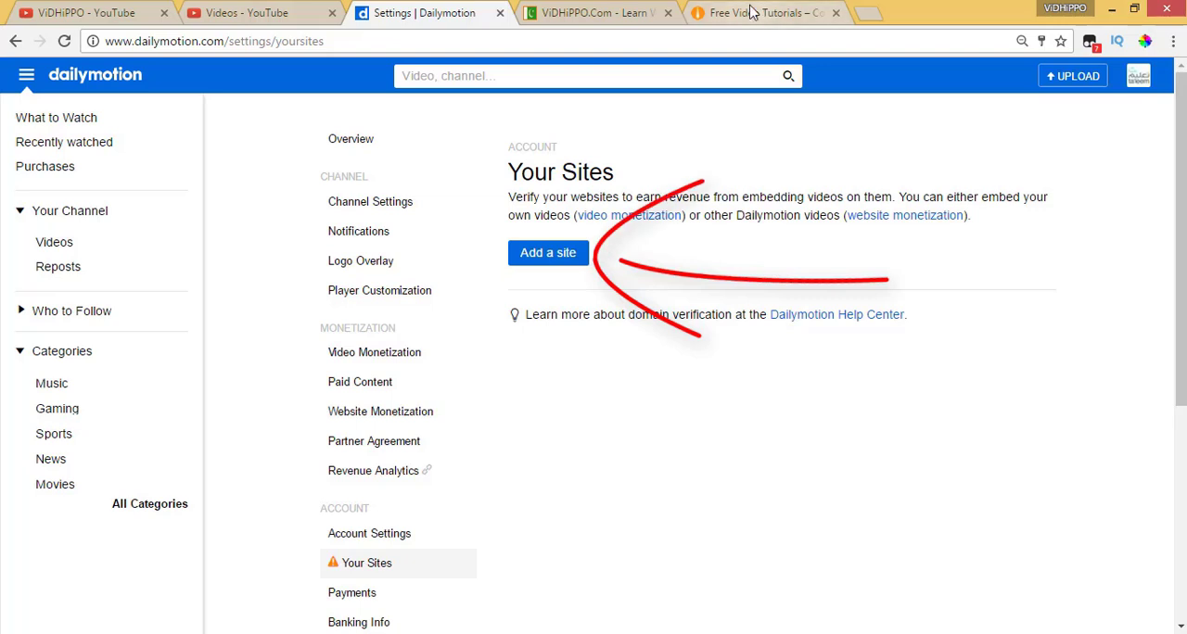
Start adding a site on the Your Sites page and copy the videotaleem.com address from its open tab
left_click(552, 256)
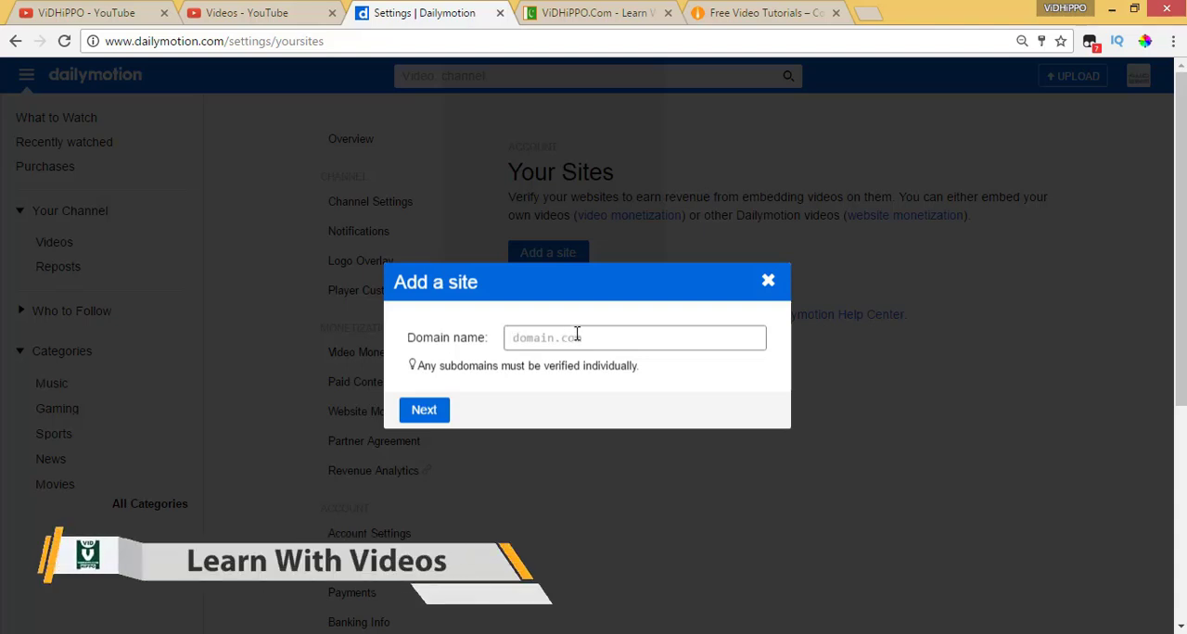
left_click(729, 12)
left_click(178, 47)
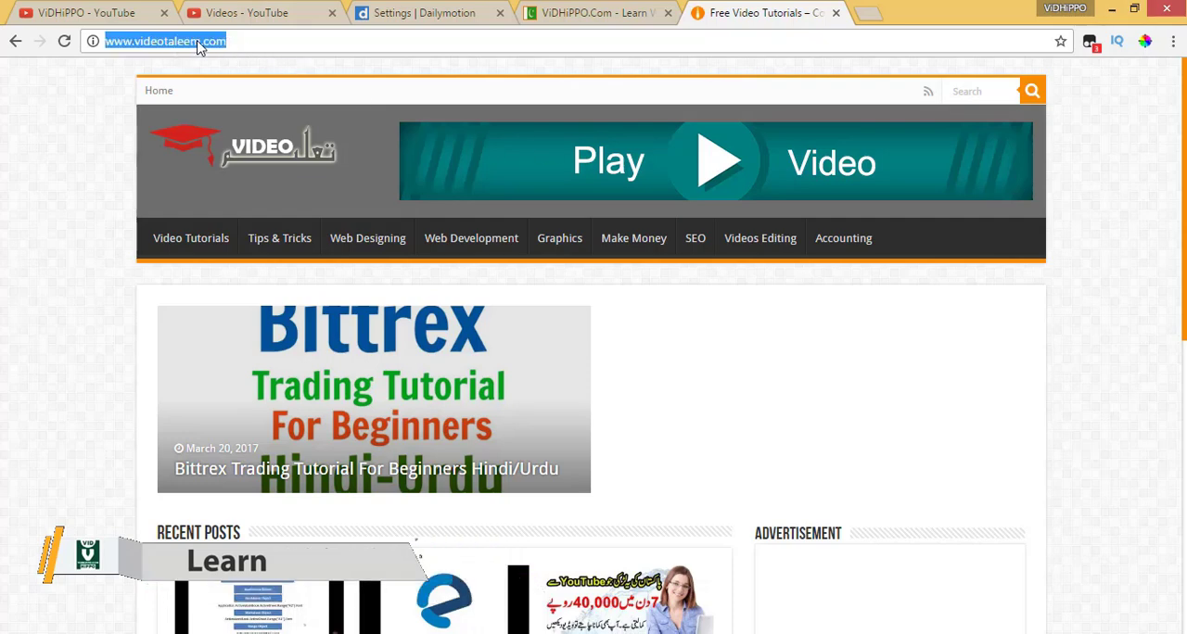
right_click(206, 43)
left_click(243, 110)
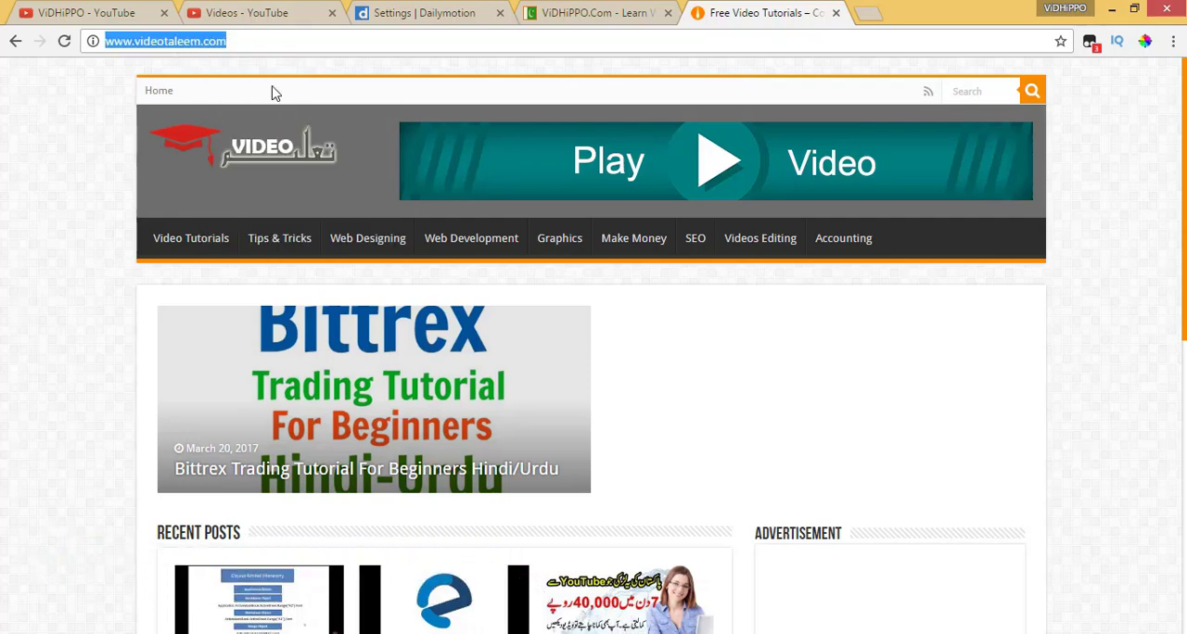
Paste the copied address as the site's domain name, trim it to videotaleem.com, and continue to domain verification
left_click(399, 12)
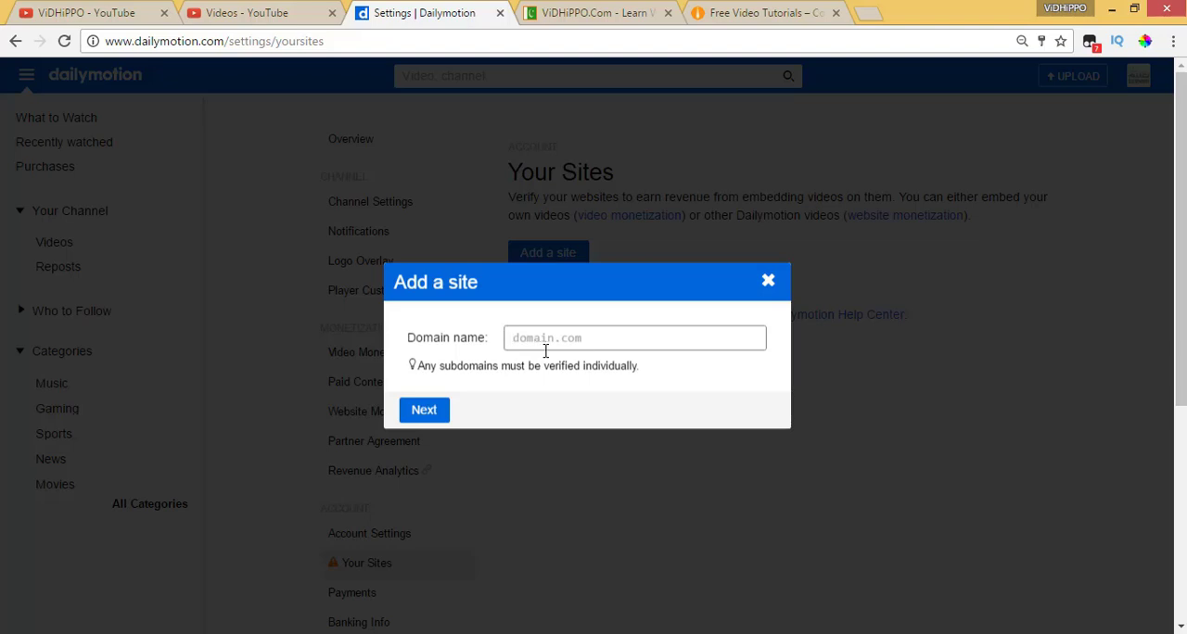
key("ctrl+v")
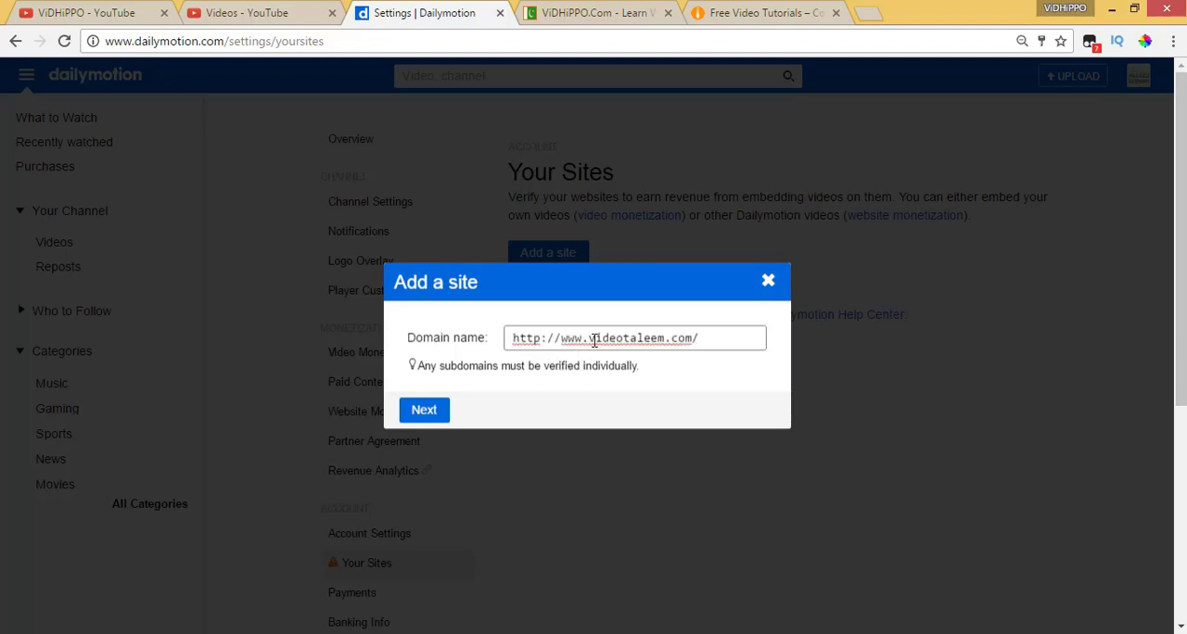
left_click_drag(589, 339, 391, 338)
key("BackSpace")
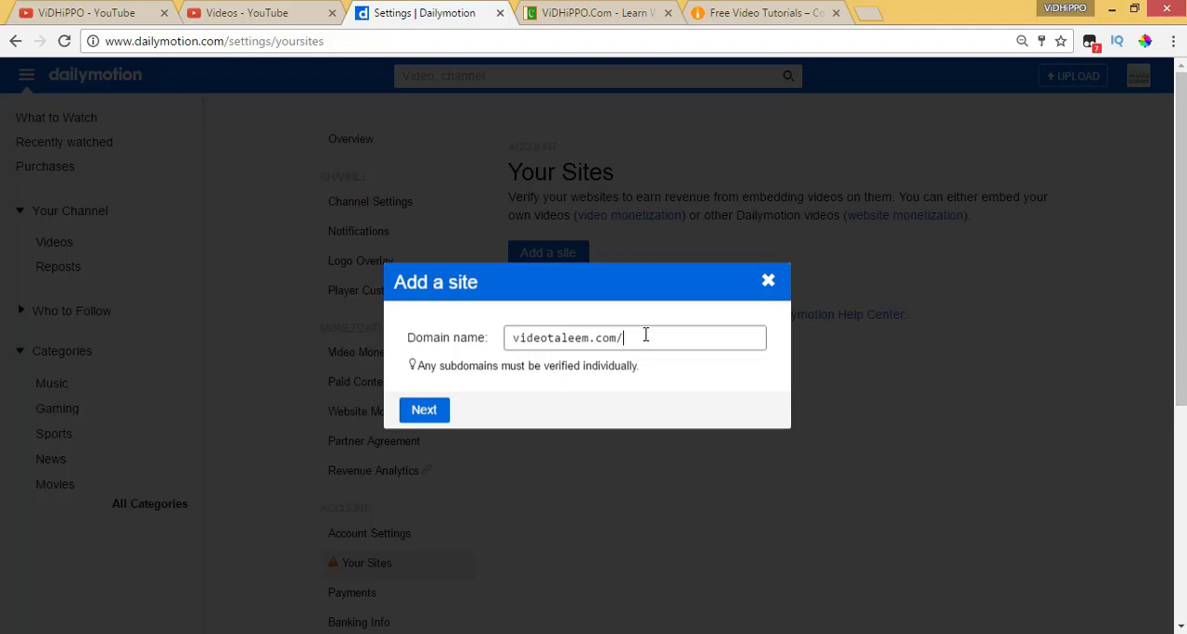
left_click_drag(645, 340, 477, 362)
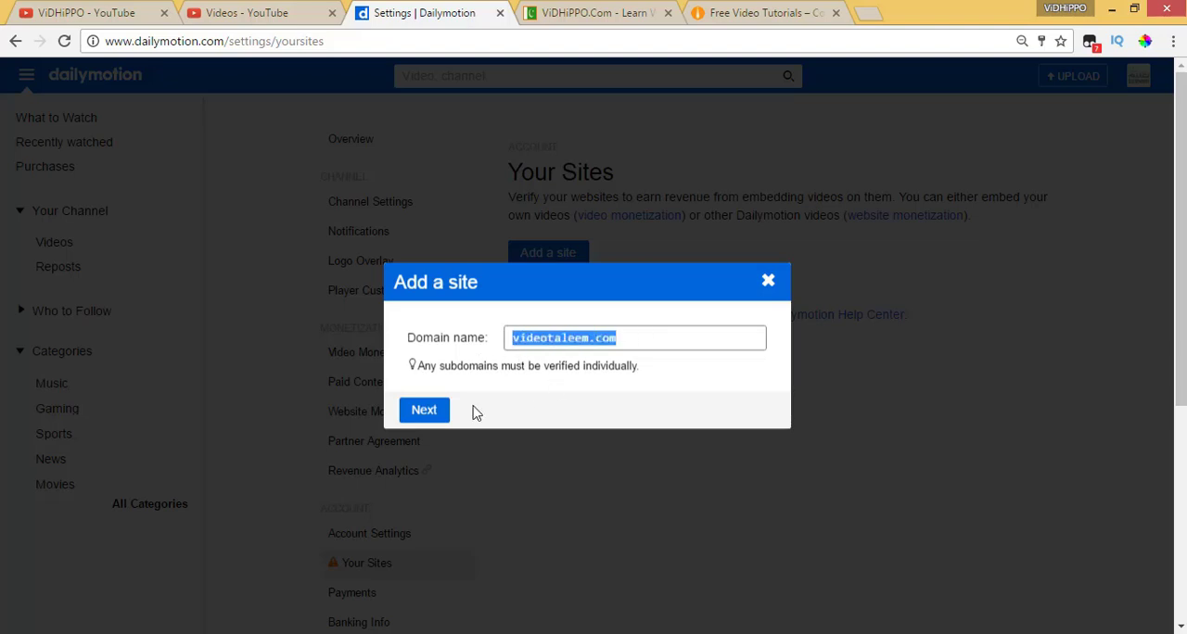
left_click(426, 416)
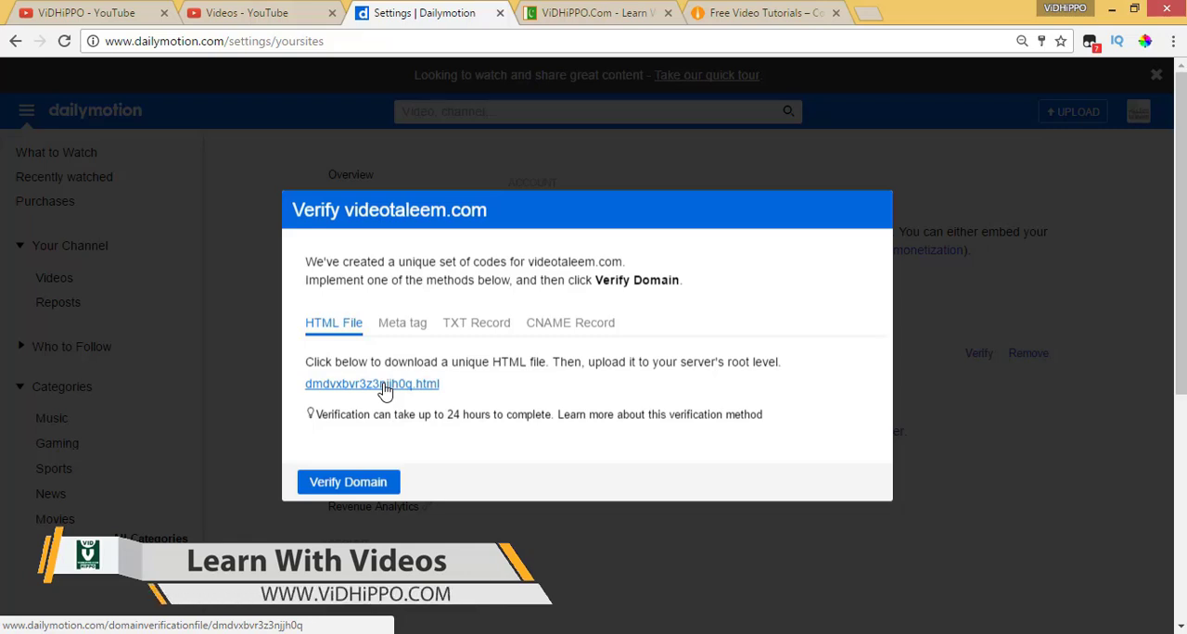
Read the HTML File verification instructions, including the upload location and the verification time
double_click(738, 363)
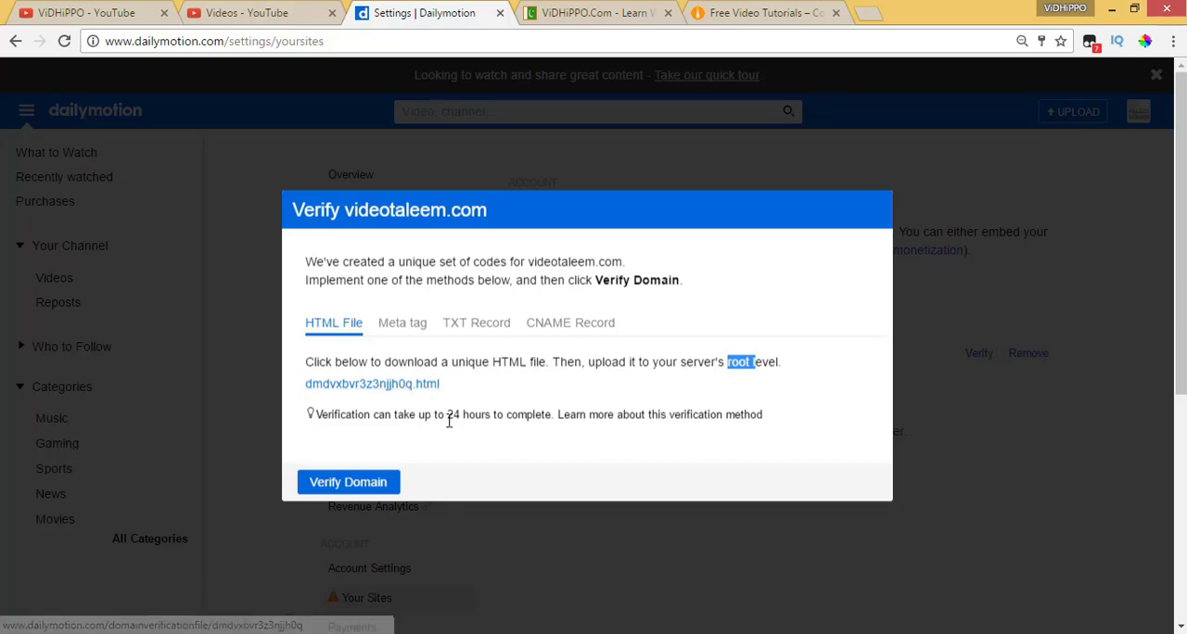
left_click_drag(447, 417, 539, 424)
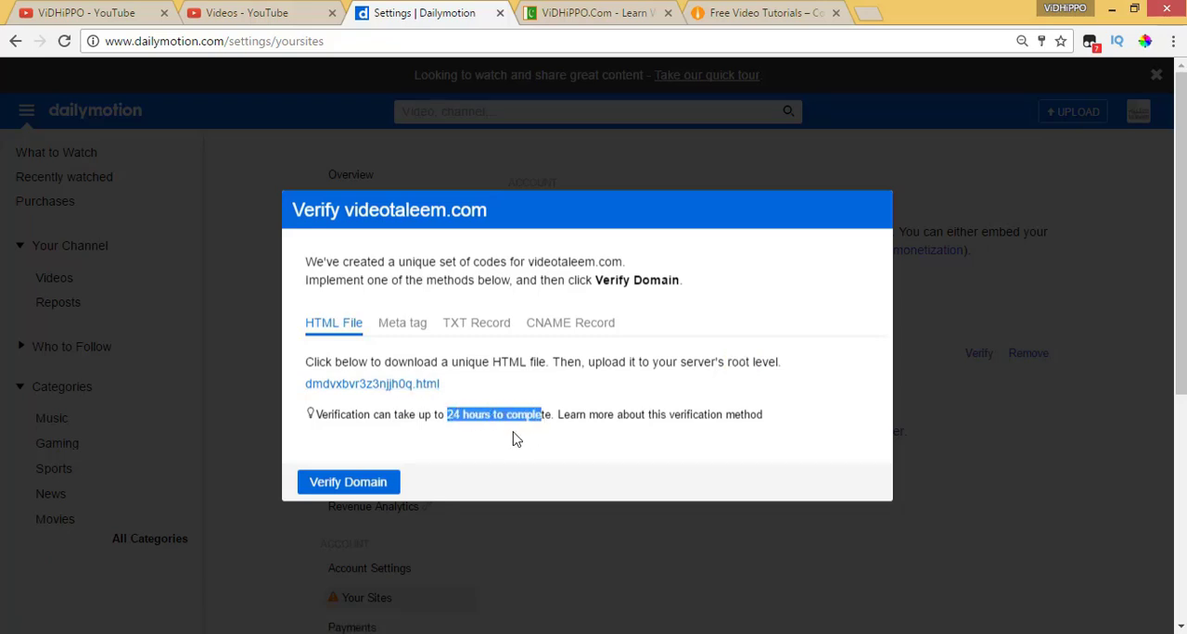
left_click(366, 415)
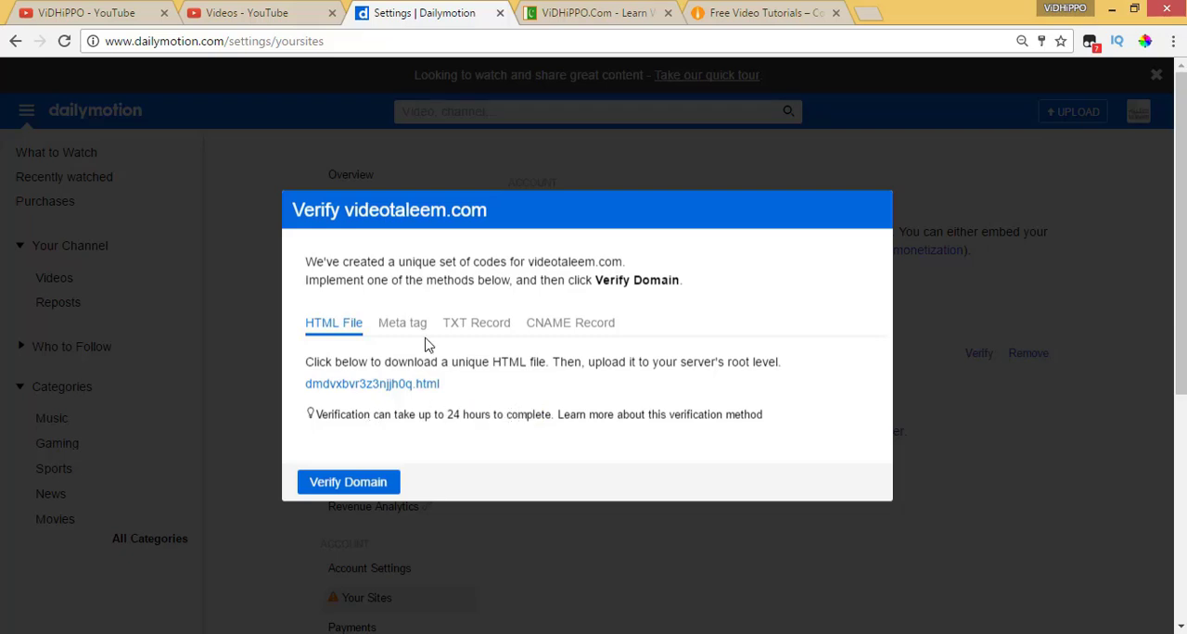
Compare the Meta tag, TXT Record and CNAME Record verification methods for videotaleem.com, and return to the Meta tag method
left_click(397, 332)
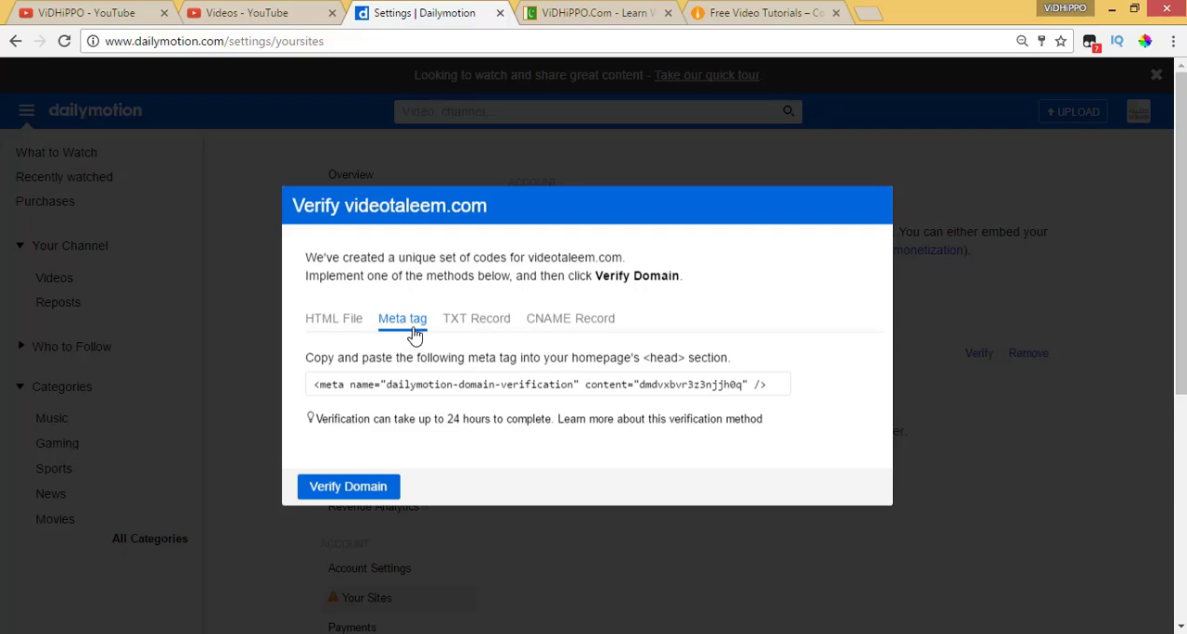
left_click_drag(642, 357, 687, 358)
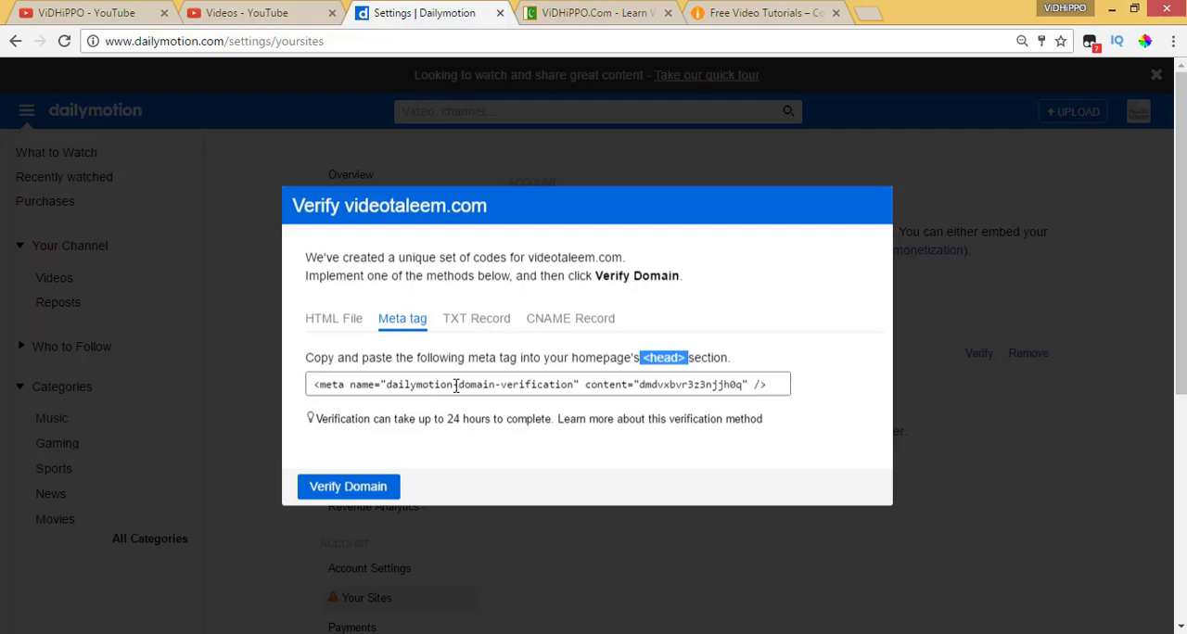
left_click(640, 384)
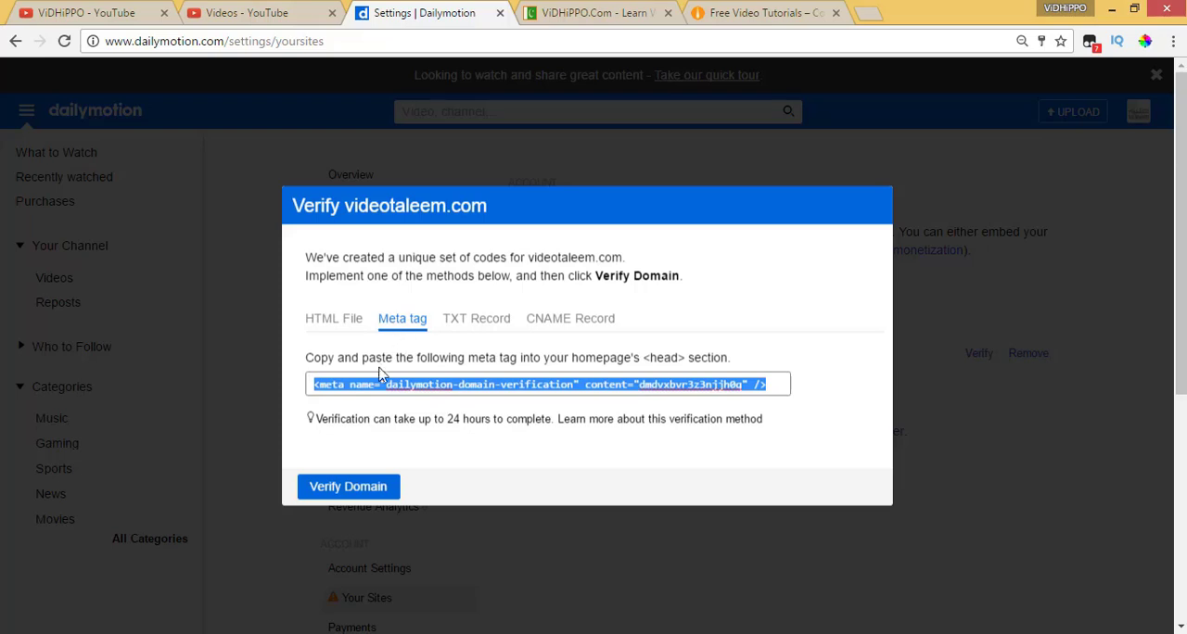
left_click(480, 326)
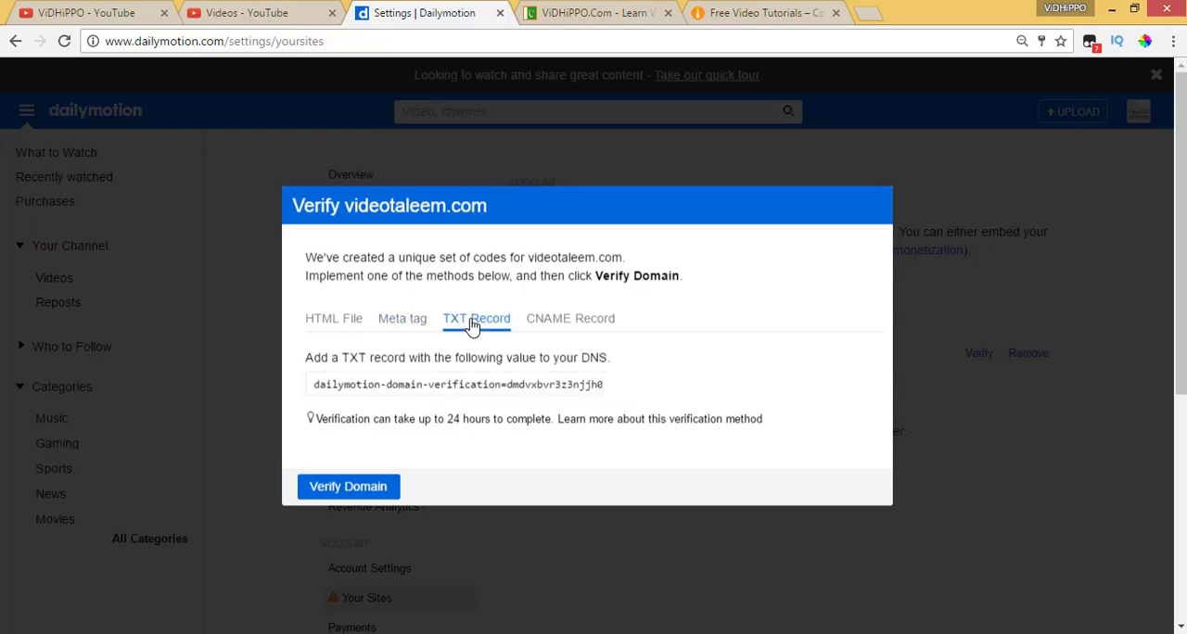
left_click(565, 324)
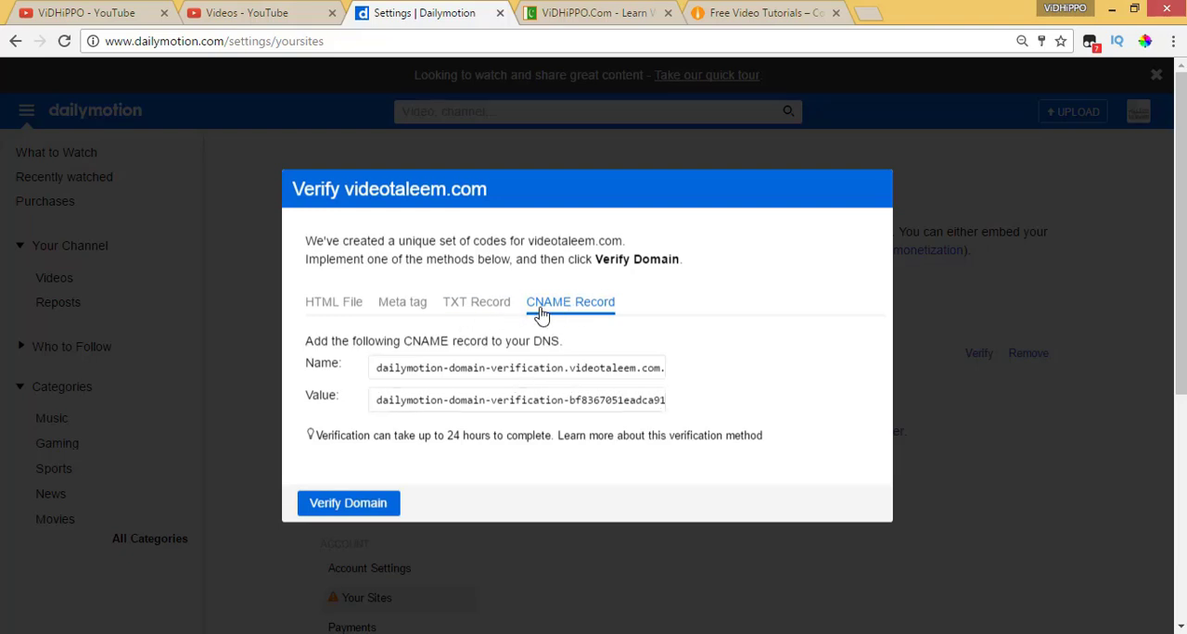
left_click(409, 306)
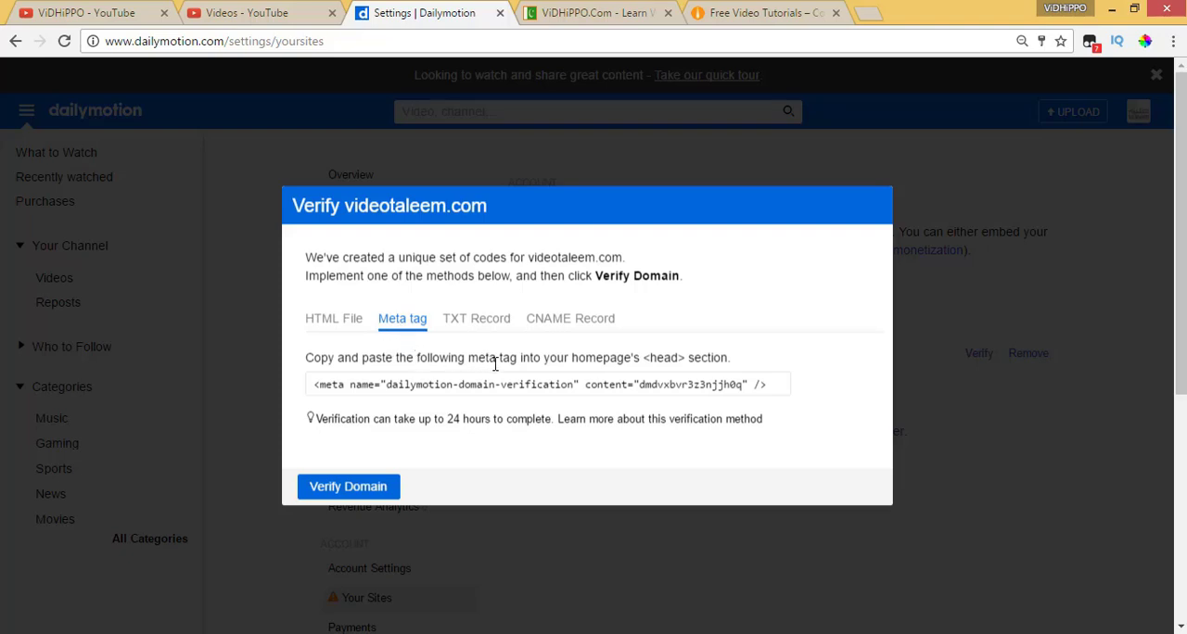
left_click(748, 13)
left_click(263, 40)
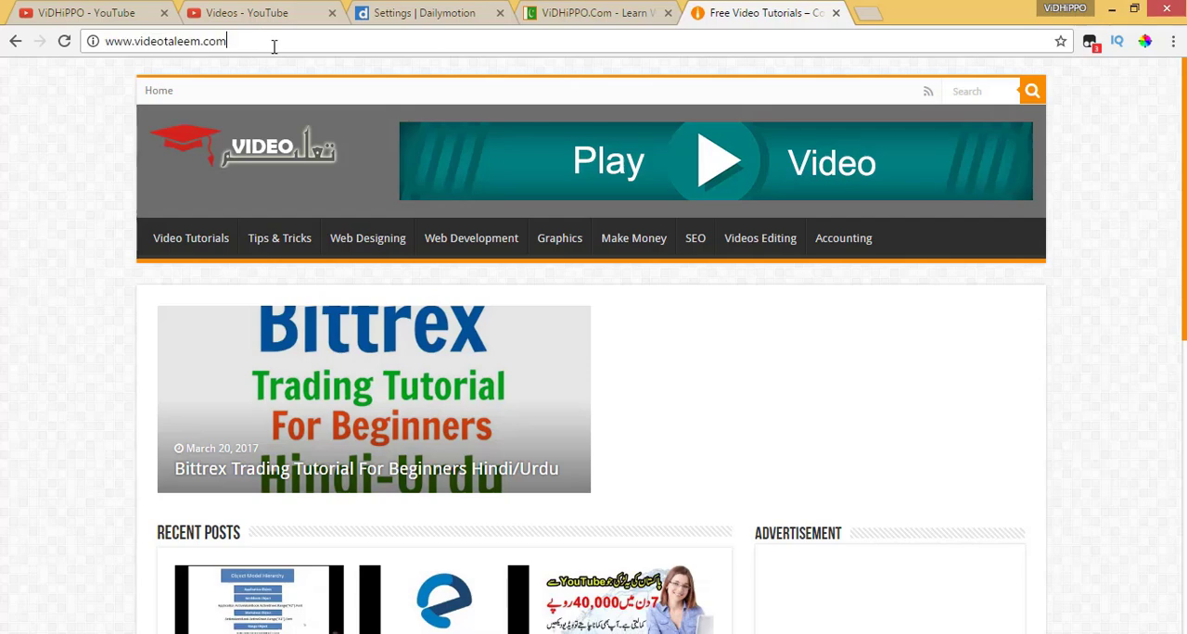
type("/wpa")
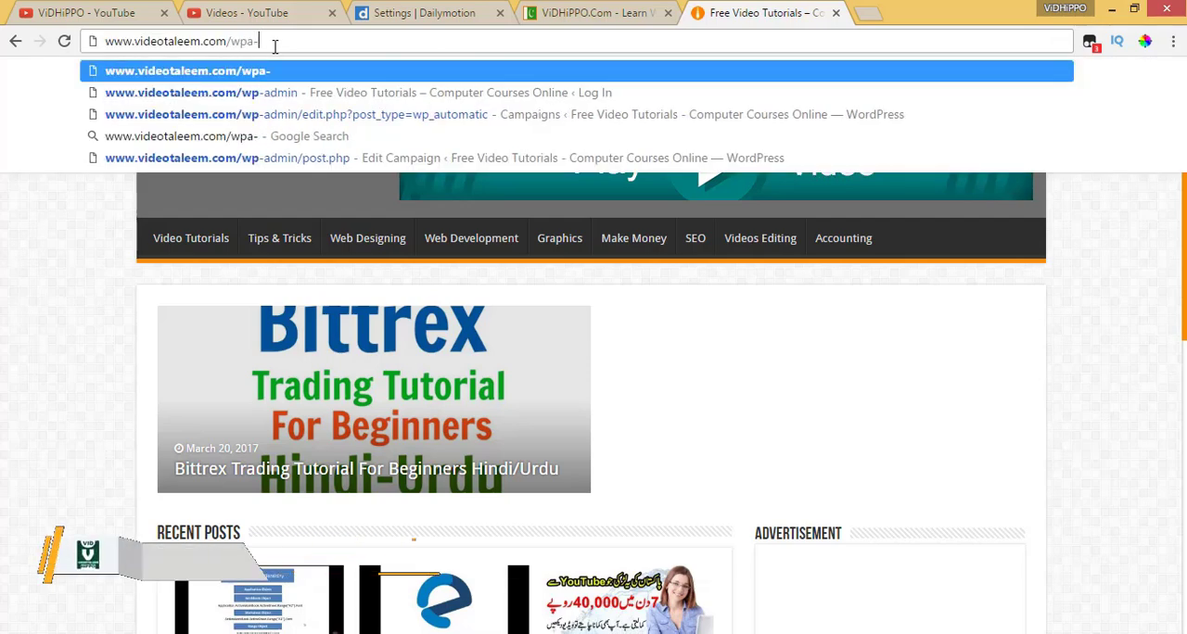
key("BackSpace")
type("-admin")
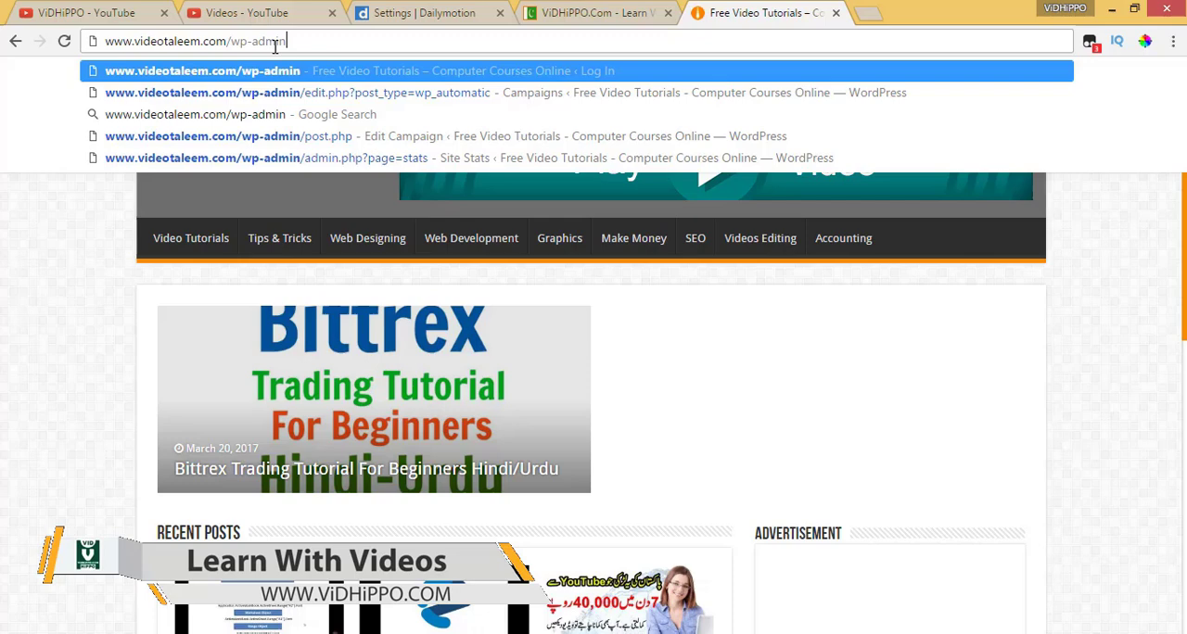
key("Return")
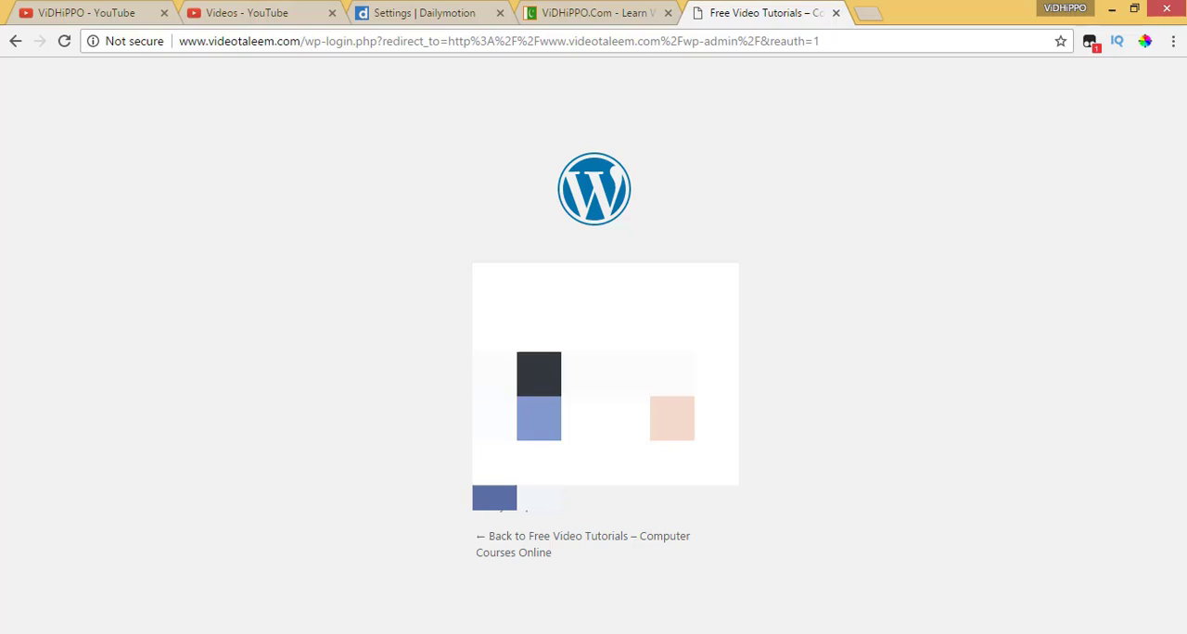
Log in to WordPress with the login name and account password, answer the humanity check, and dismiss the offer to save the password
key("Return")
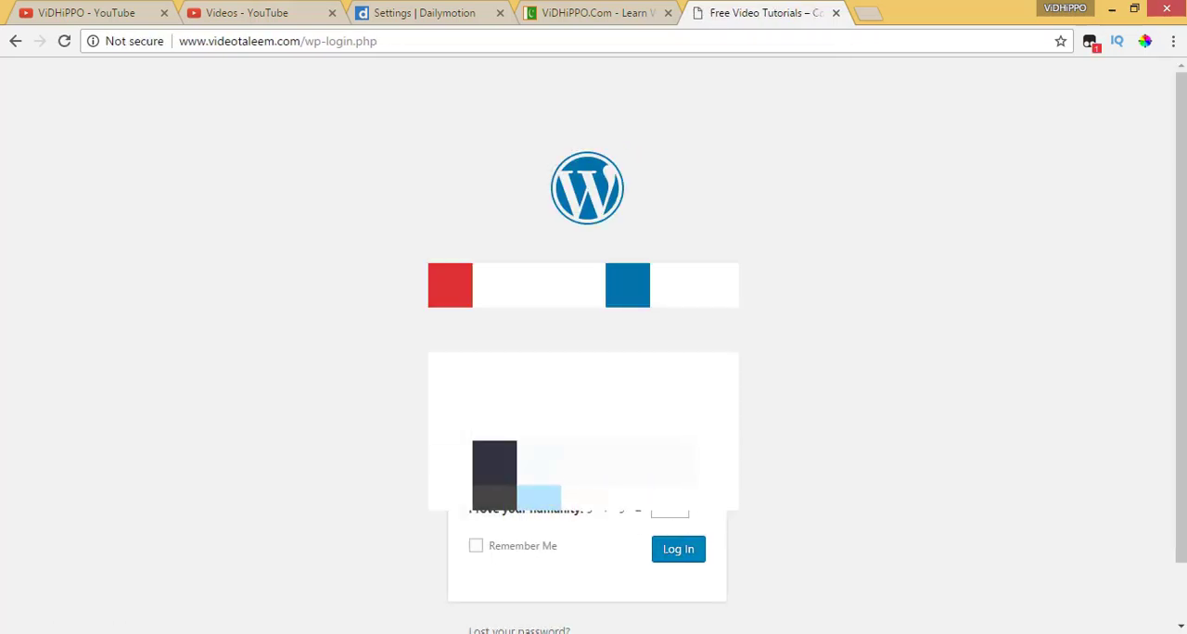
left_click(662, 513)
type("12")
left_click(703, 554)
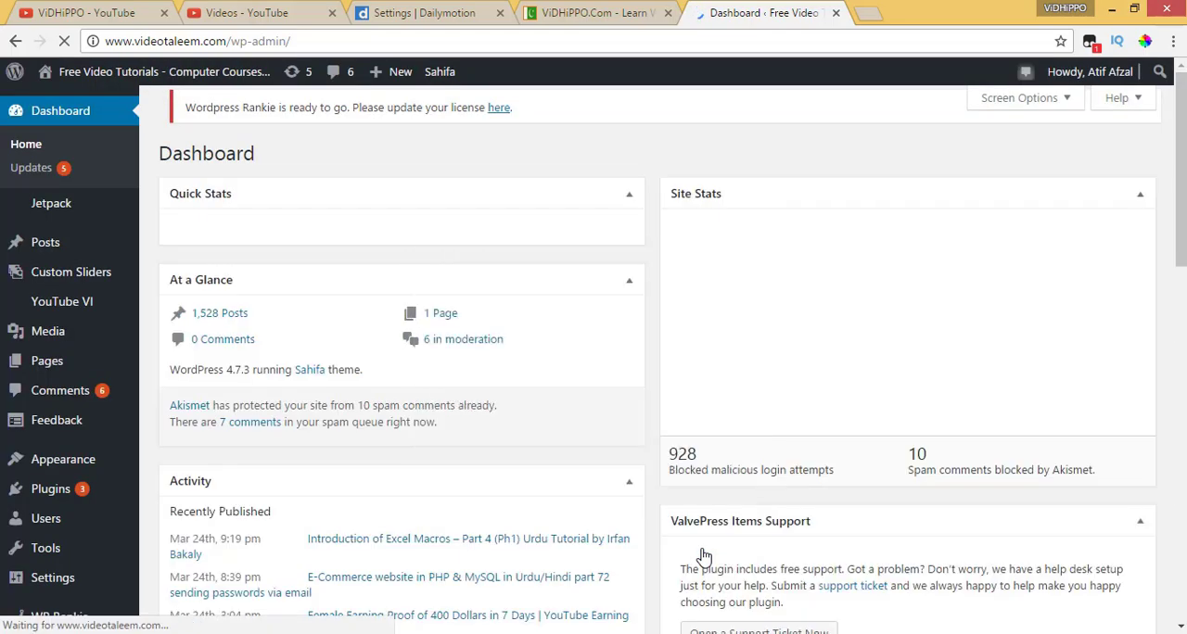
scroll(235, 508, "down", 2)
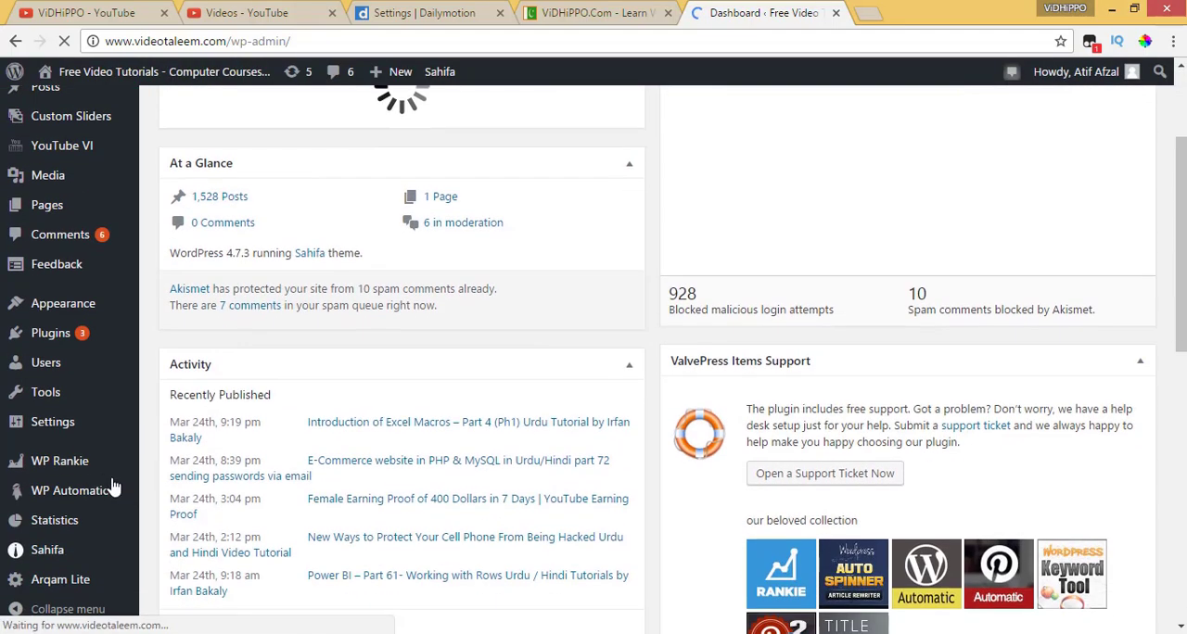
scroll(323, 445, "down", 2)
scroll(332, 444, "up", 3)
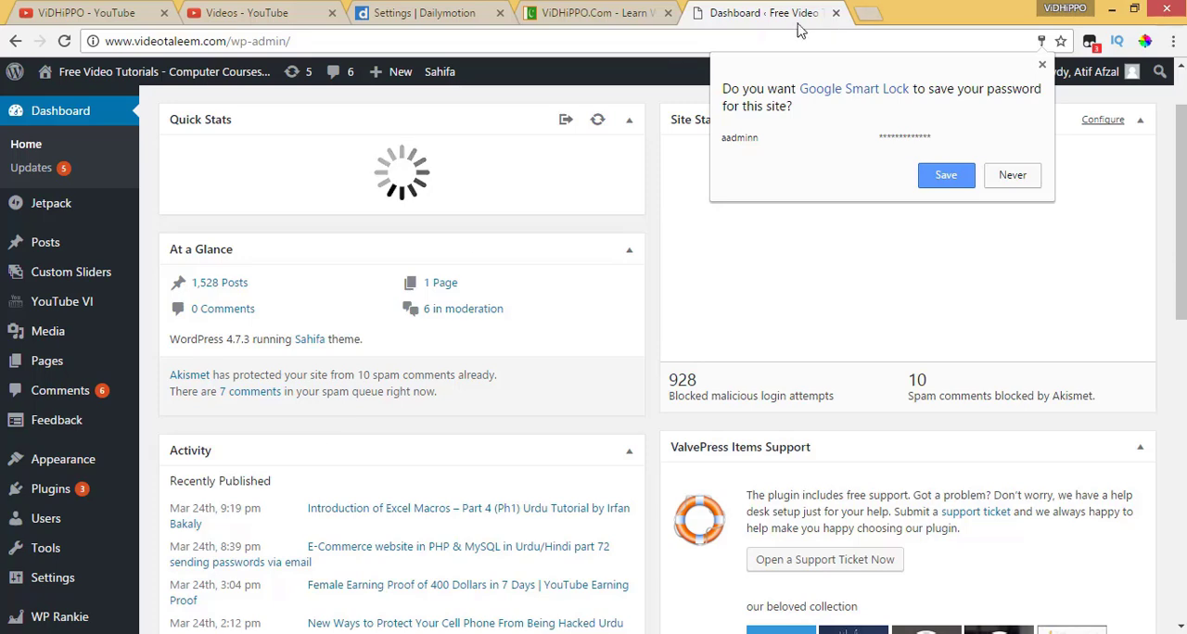
left_click(658, 88)
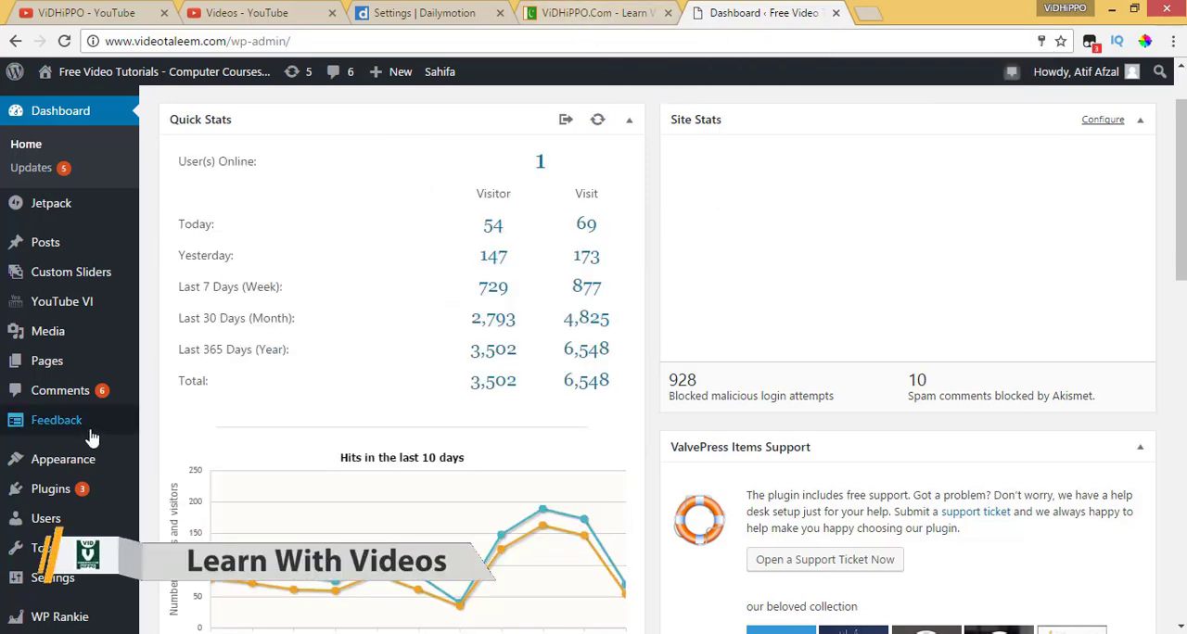
Open the Theme Settings of the Sahifa theme from the WordPress dashboard
scroll(23, 436, "down", 4)
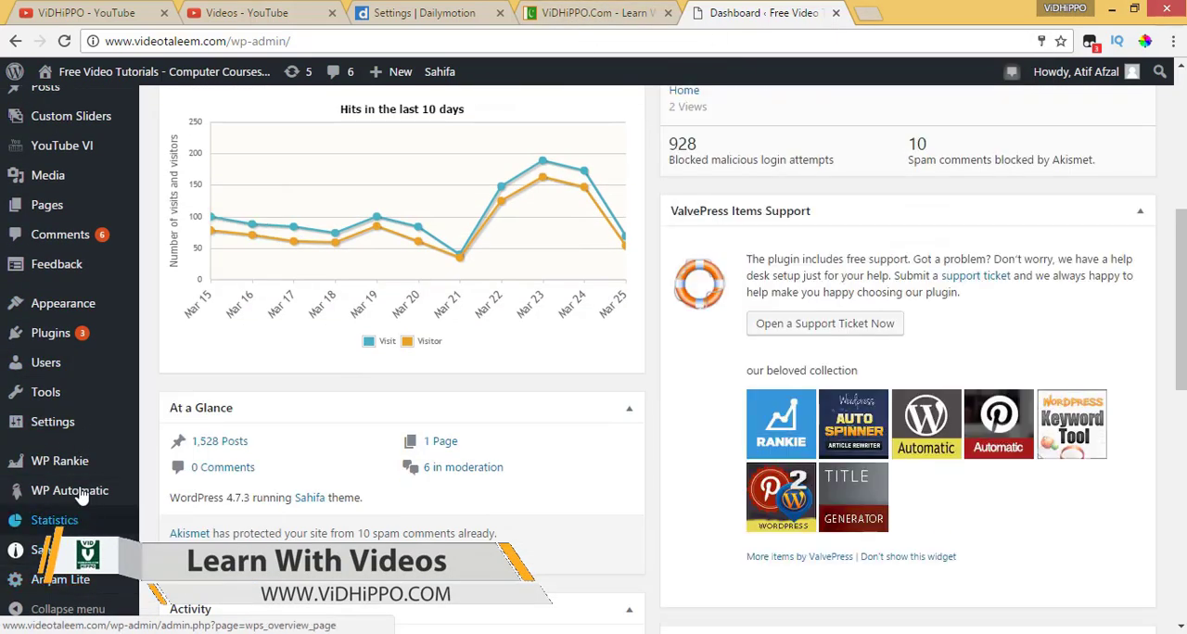
scroll(89, 598, "down", 1)
scroll(86, 592, "up", 1)
scroll(85, 590, "up", 1)
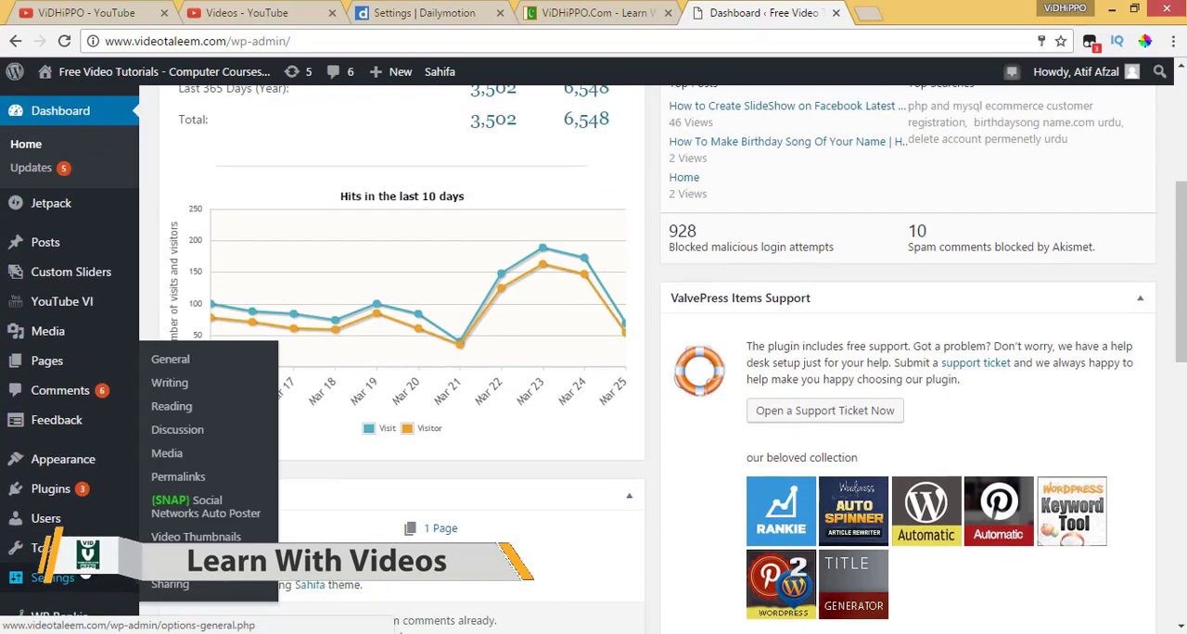
scroll(72, 367, "up", 3)
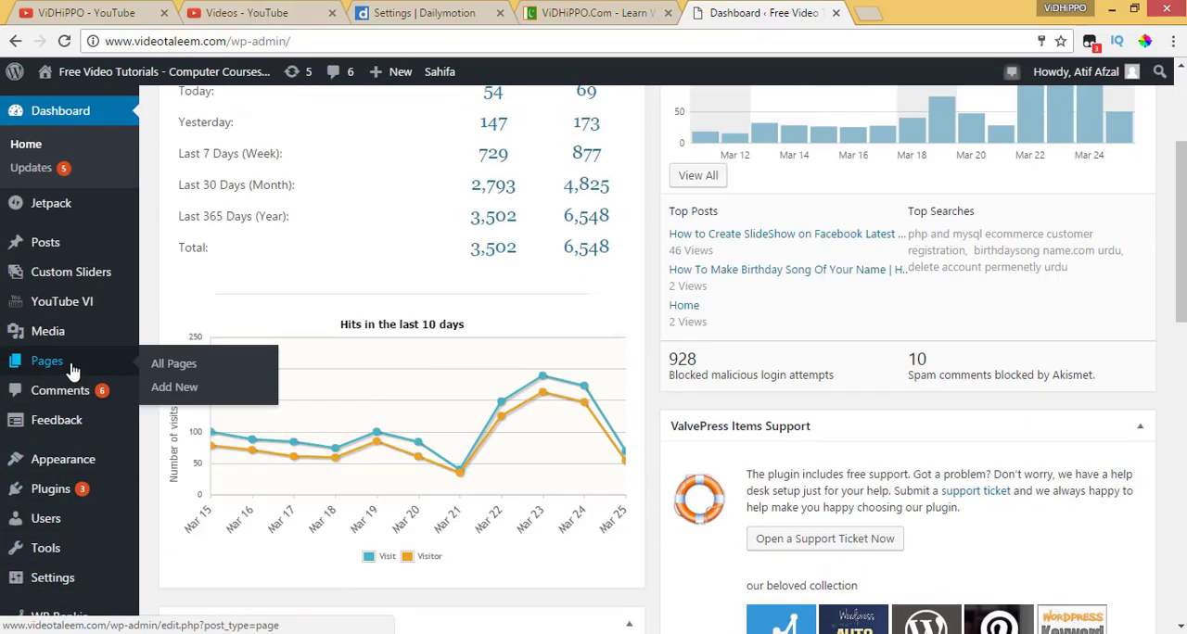
scroll(56, 418, "down", 8)
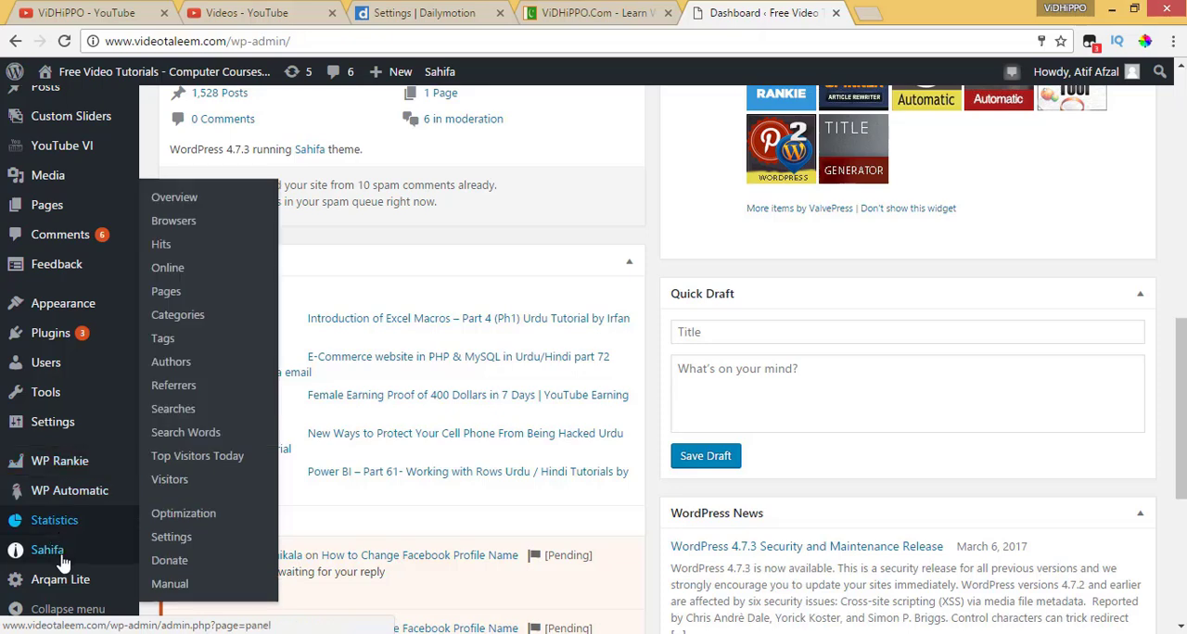
left_click(186, 516)
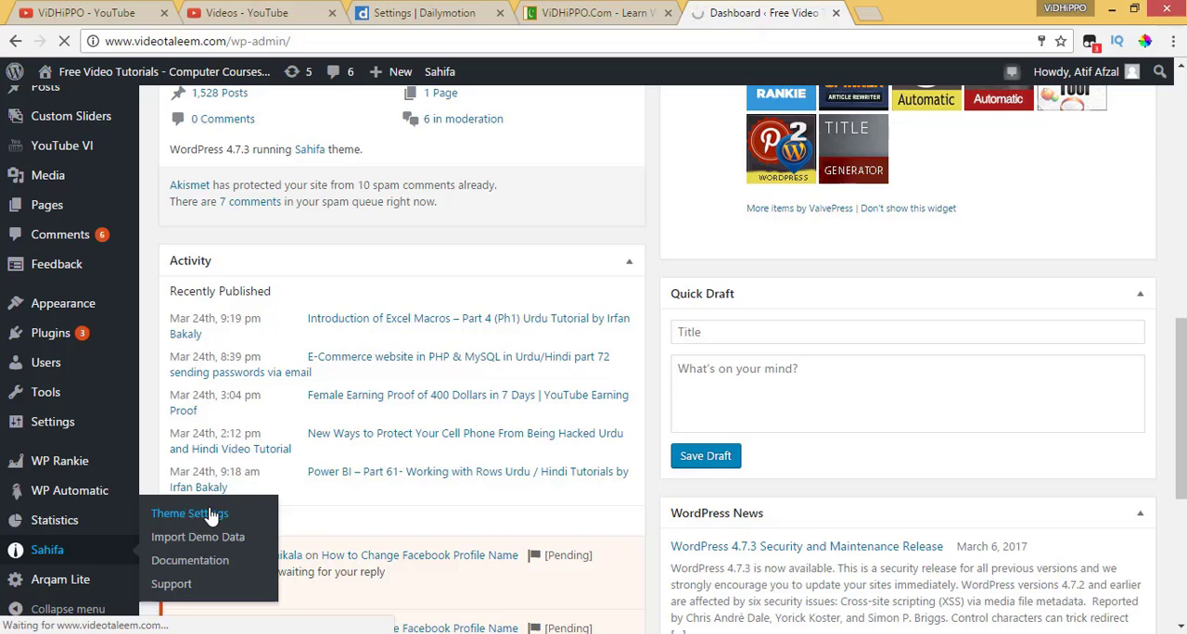
Return to Dailymotion, copy the complete dailymotion-domain-verification meta tag, and check that it belongs in the homepage's <head> section
left_click(445, 19)
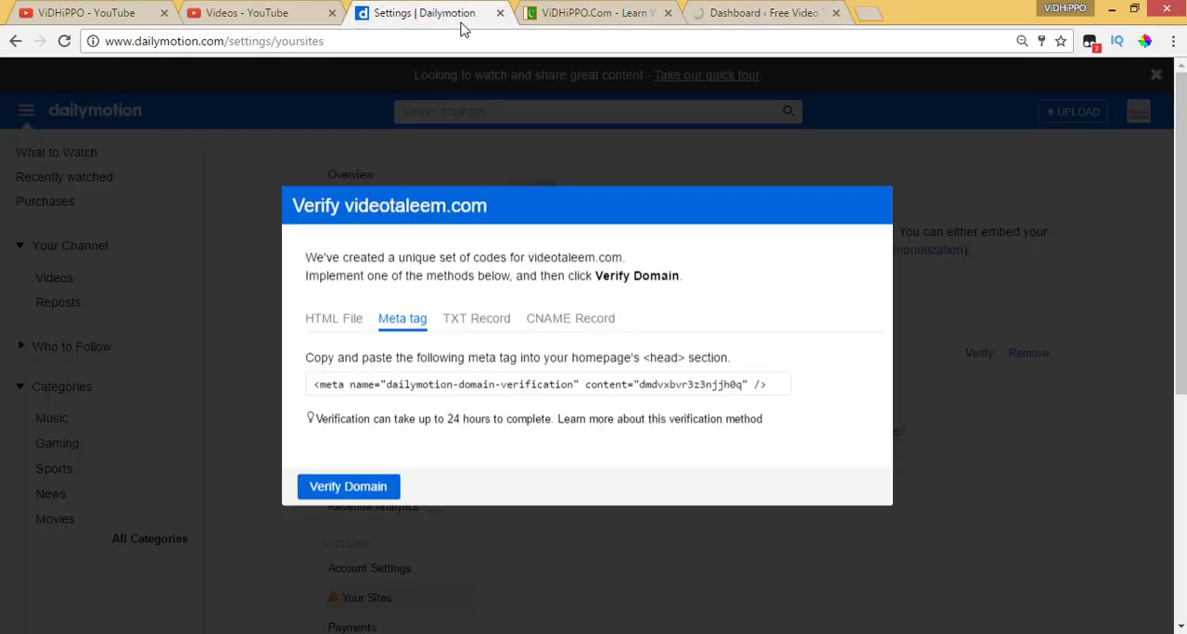
left_click(742, 13)
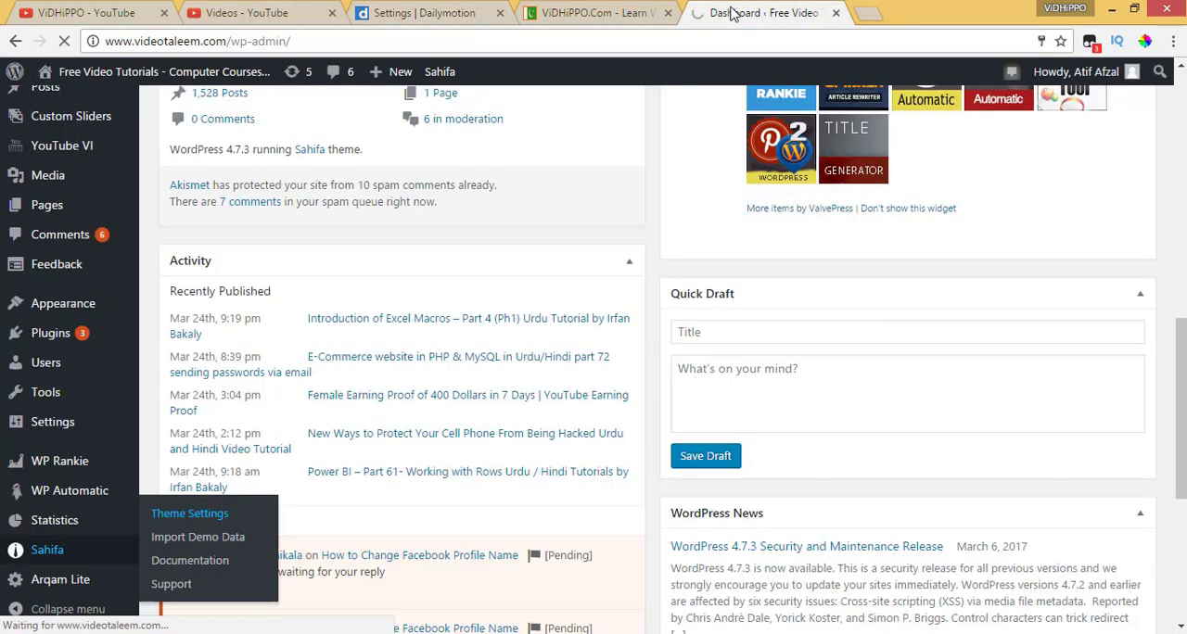
left_click(402, 14)
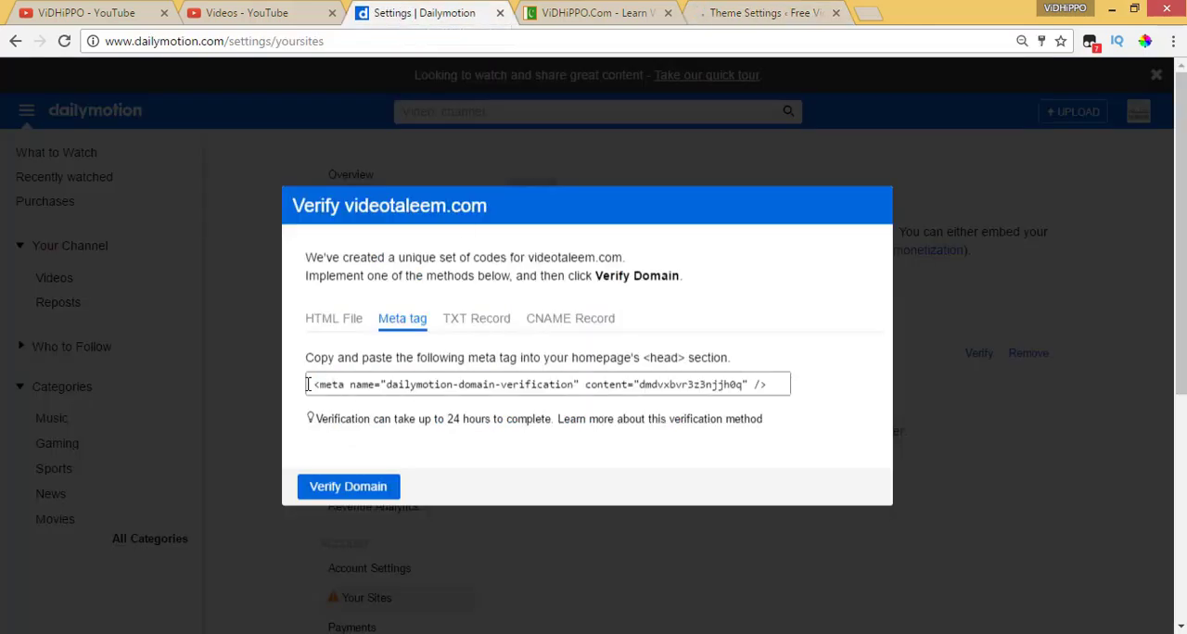
left_click_drag(309, 384, 793, 372)
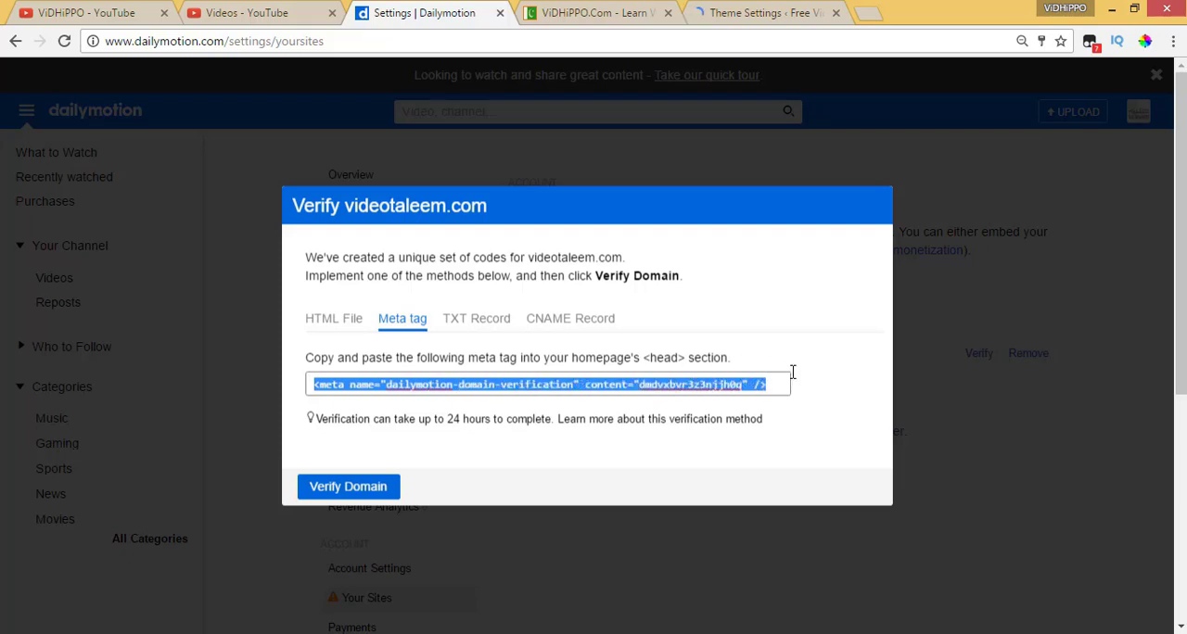
right_click(500, 380)
left_click(544, 419)
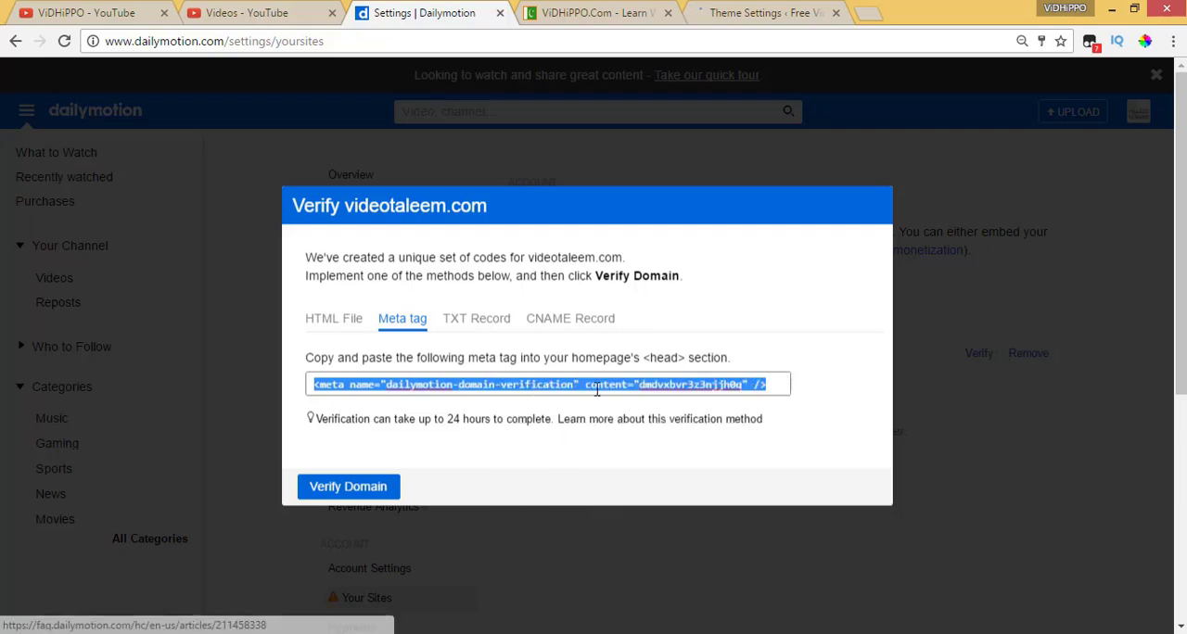
left_click_drag(644, 359, 686, 359)
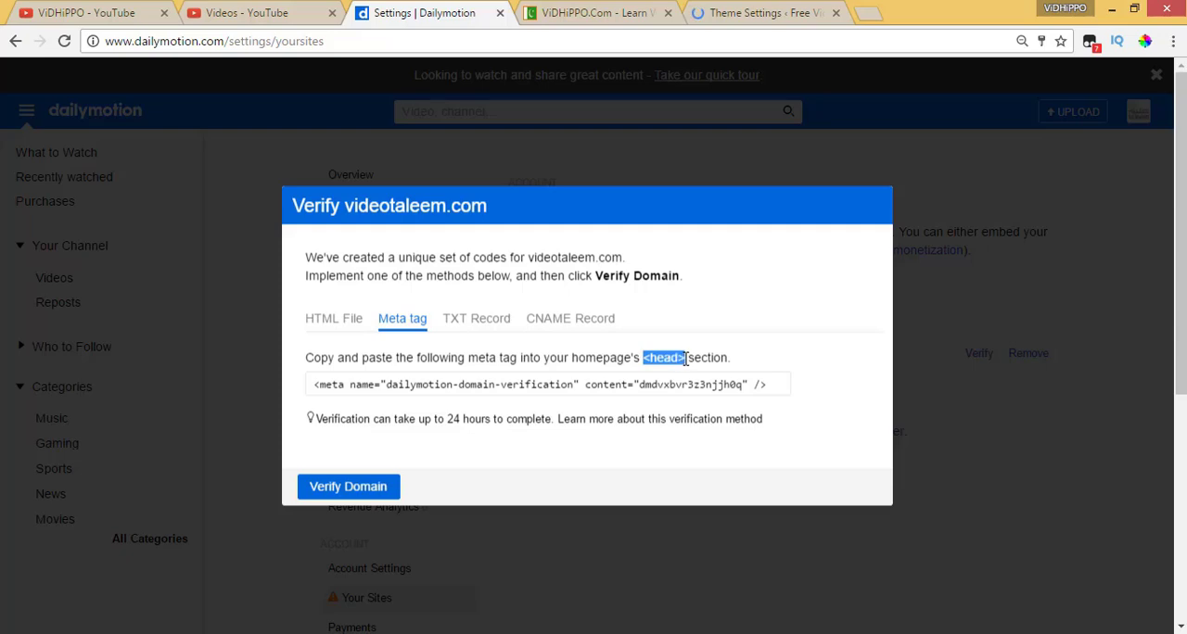
Paste the copied Dailymotion meta tag below the Google verification tag in the Header Code of Sahifa's General Settings
left_click(712, 22)
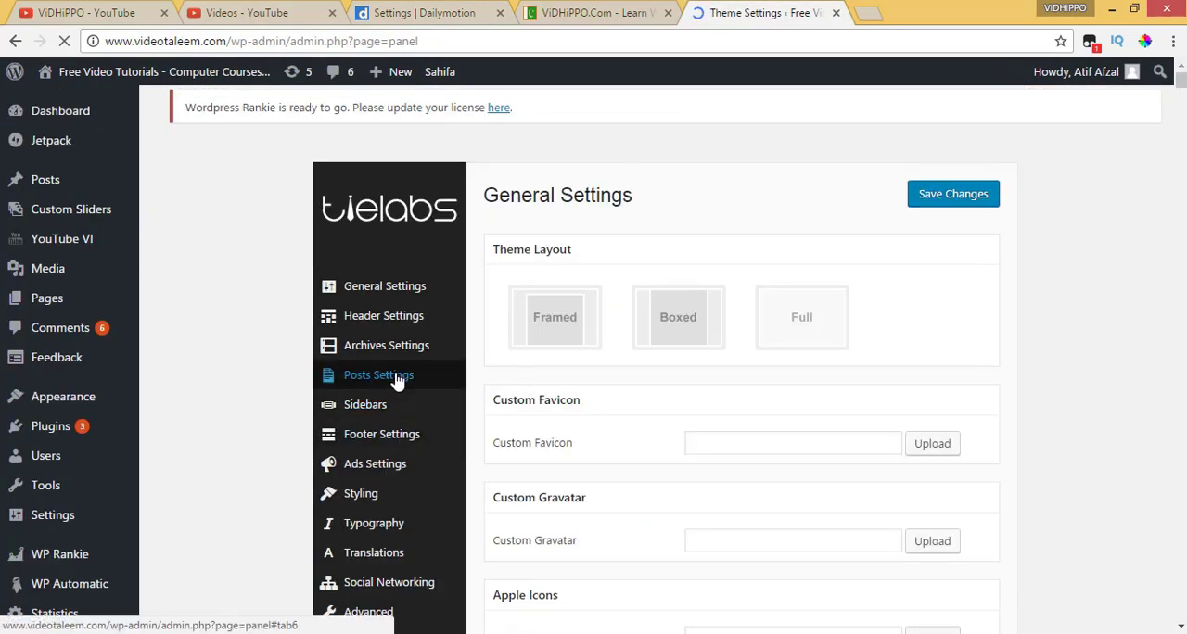
scroll(324, 464, "down", 2)
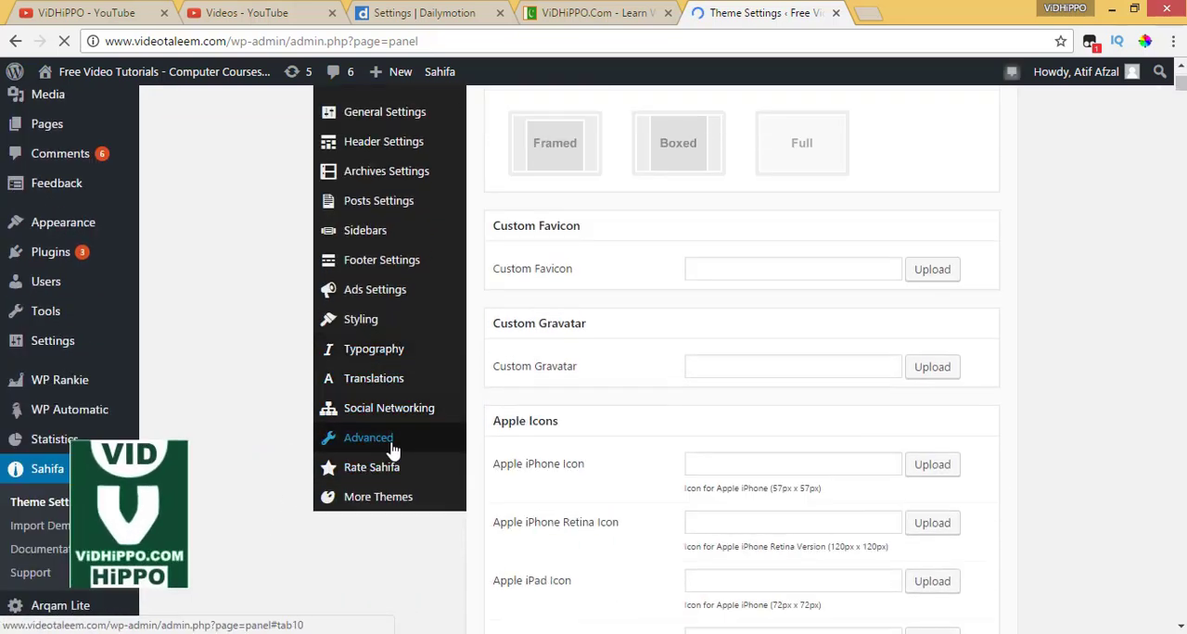
scroll(387, 418, "up", 1)
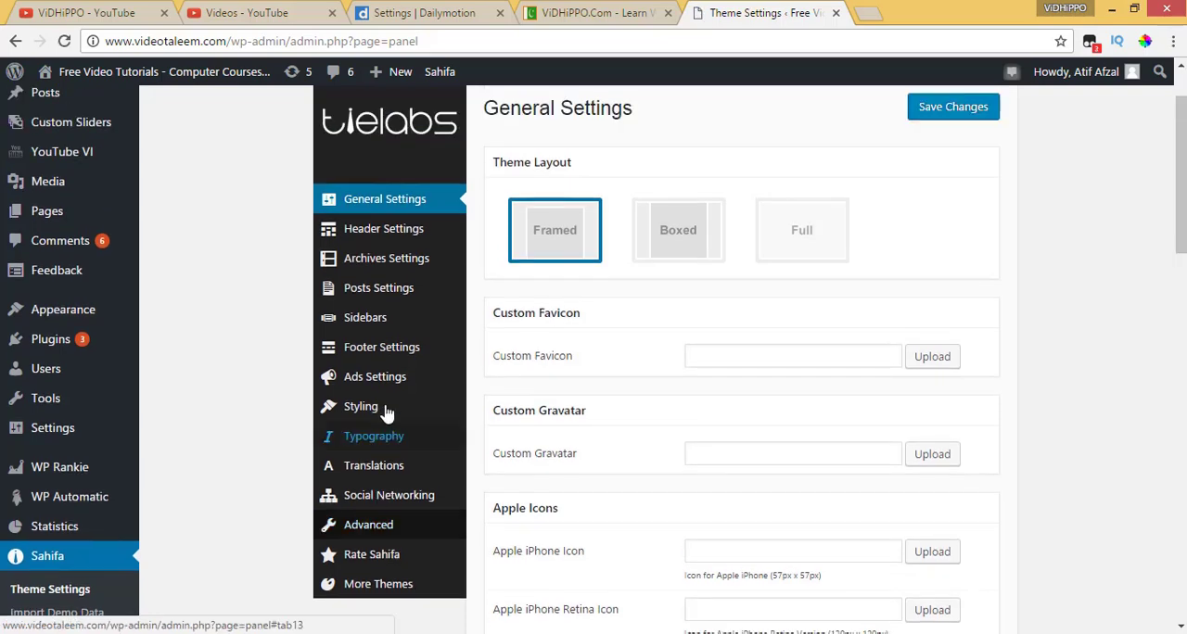
scroll(387, 412, "down", 6)
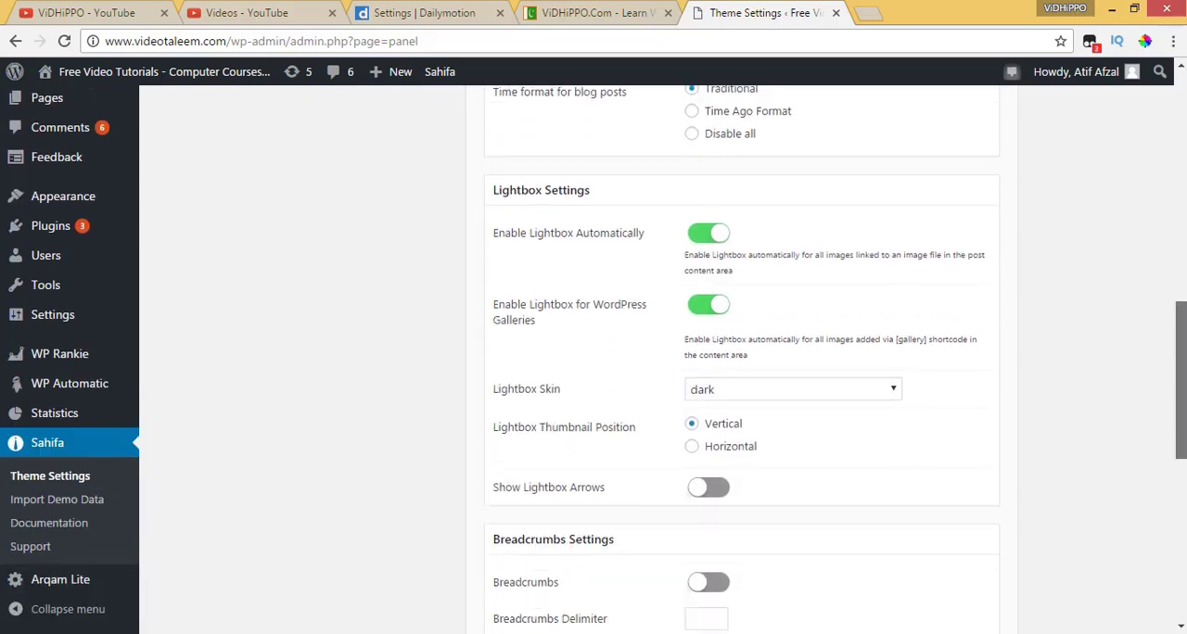
scroll(742, 371, "down", 5)
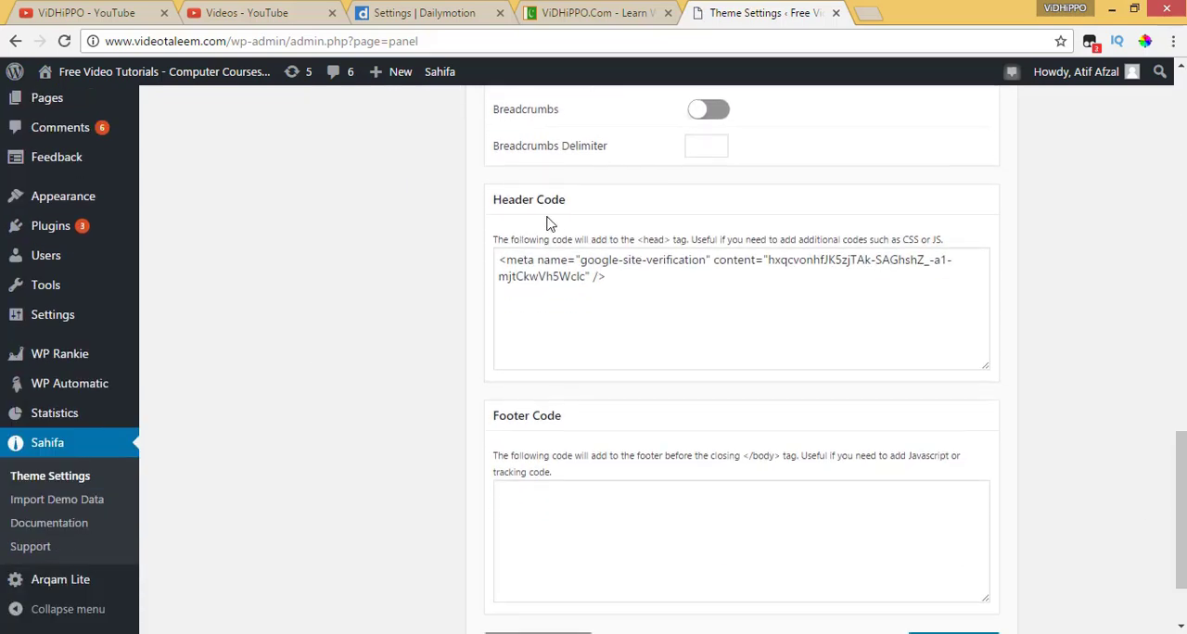
left_click(615, 279)
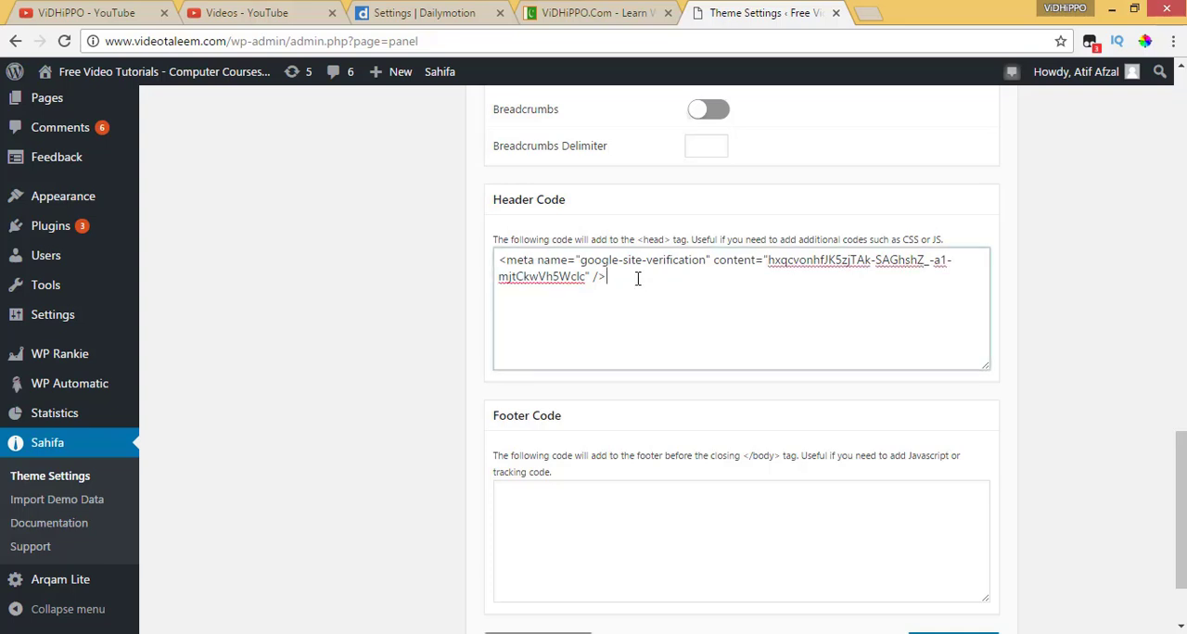
key("ctrl+v")
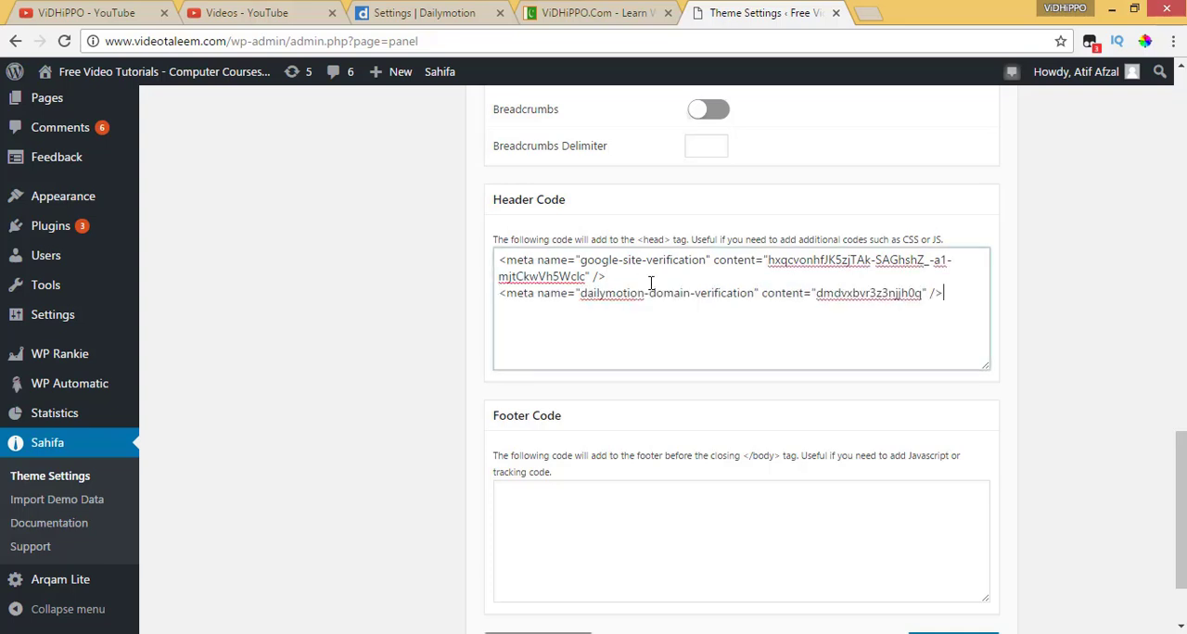
left_click_drag(947, 288, 443, 313)
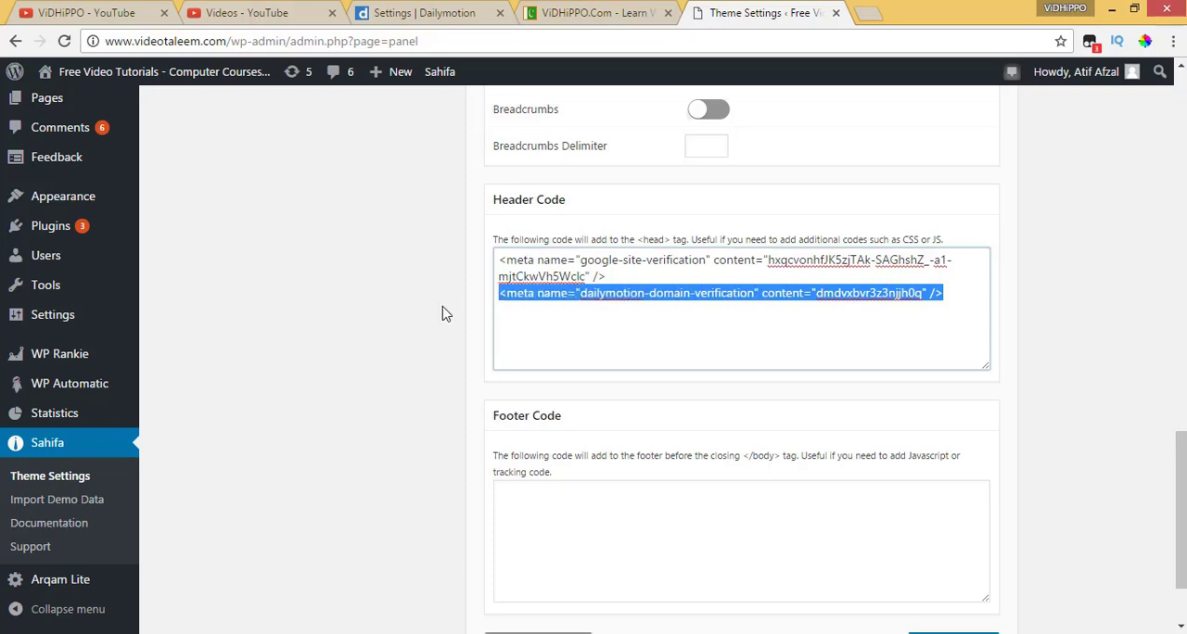
Check the Google and Dailymotion verification tags in the Header Code and save the Sahifa General Settings
left_click_drag(607, 276, 479, 253)
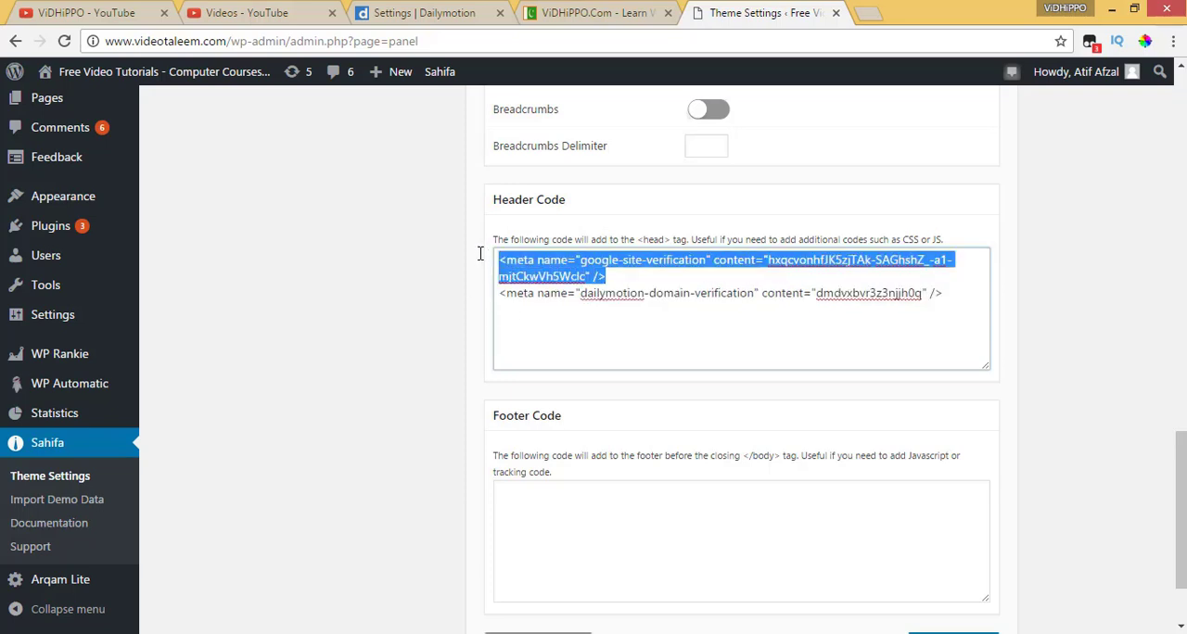
left_click(624, 276)
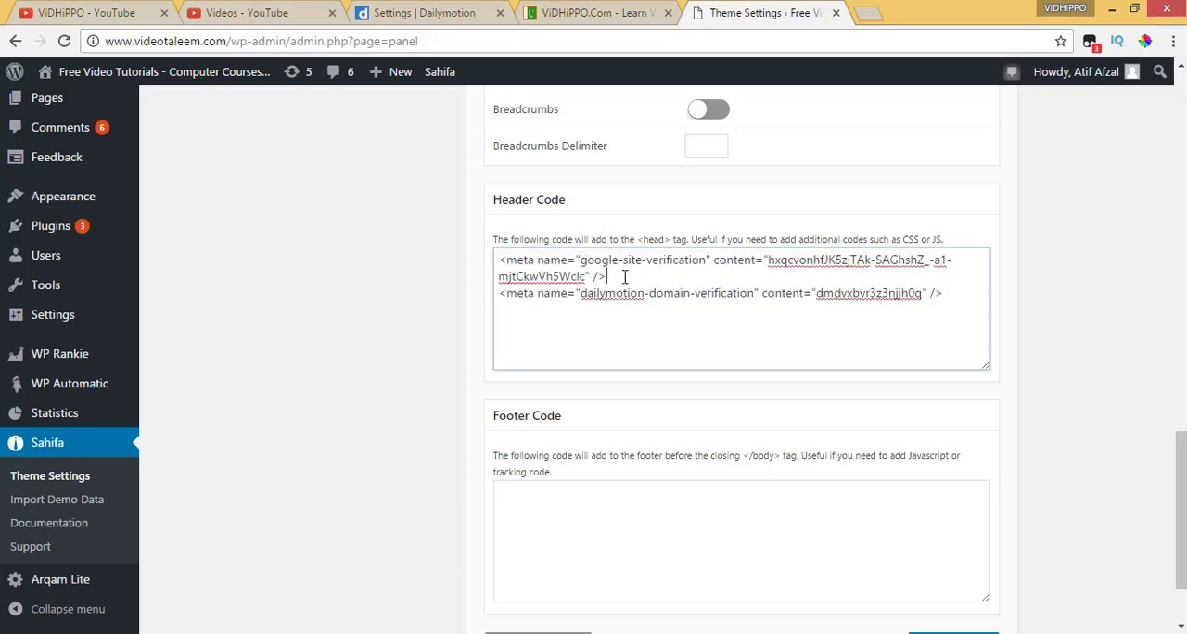
triple_click(509, 272)
left_click_drag(622, 279, 454, 257)
left_click_drag(972, 295, 443, 294)
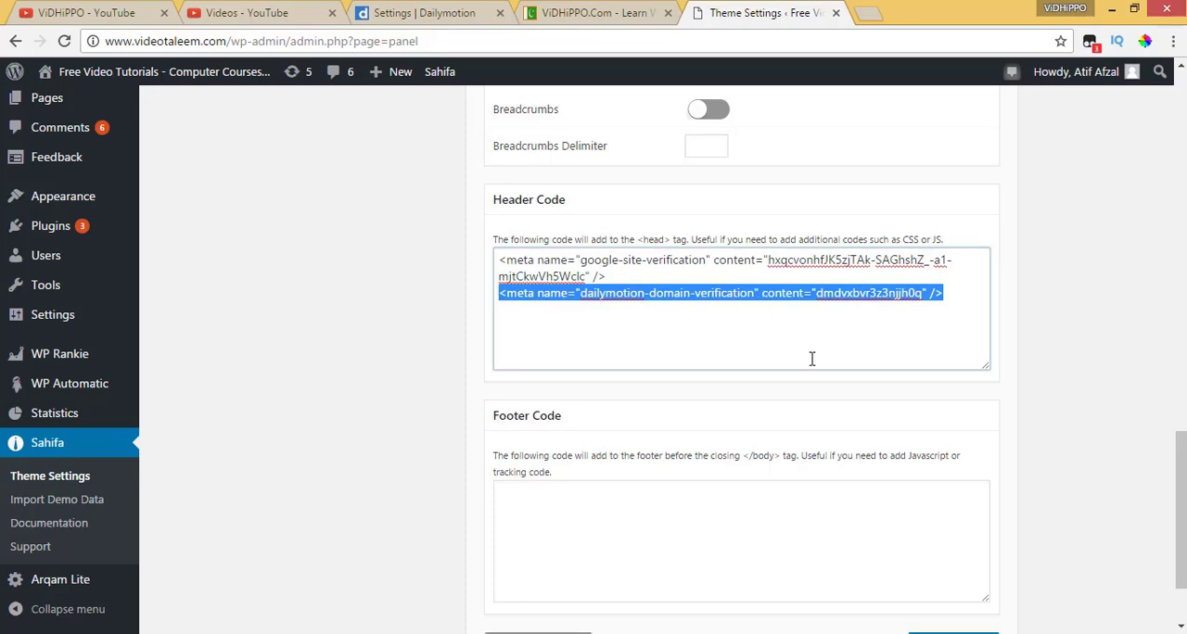
scroll(829, 386, "up", 20)
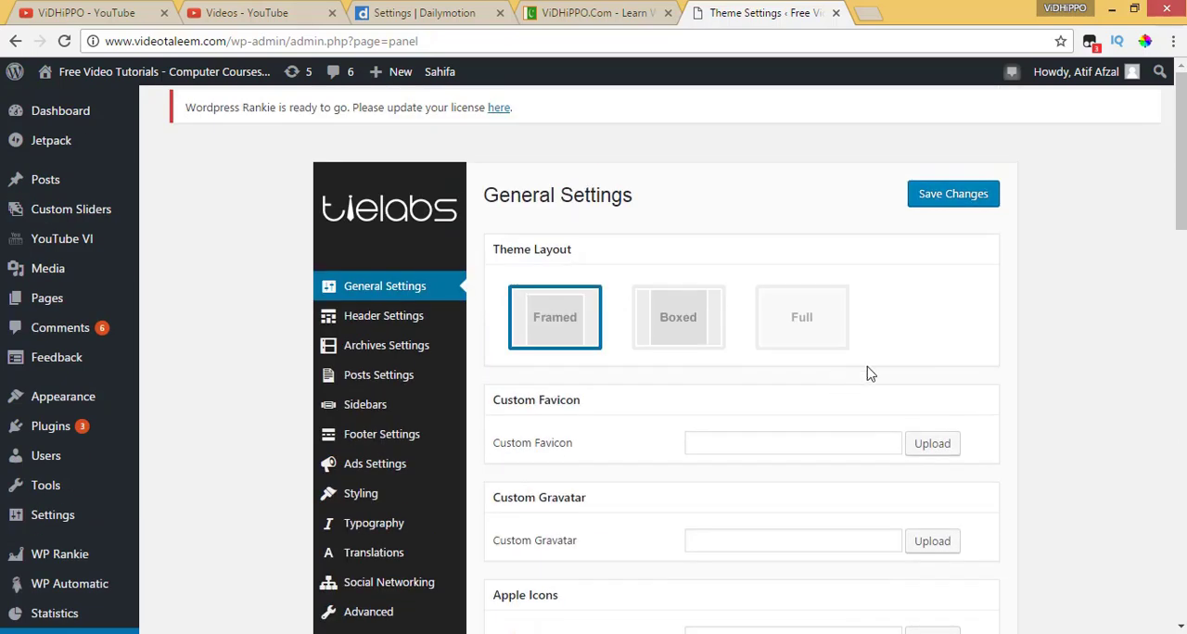
left_click(961, 207)
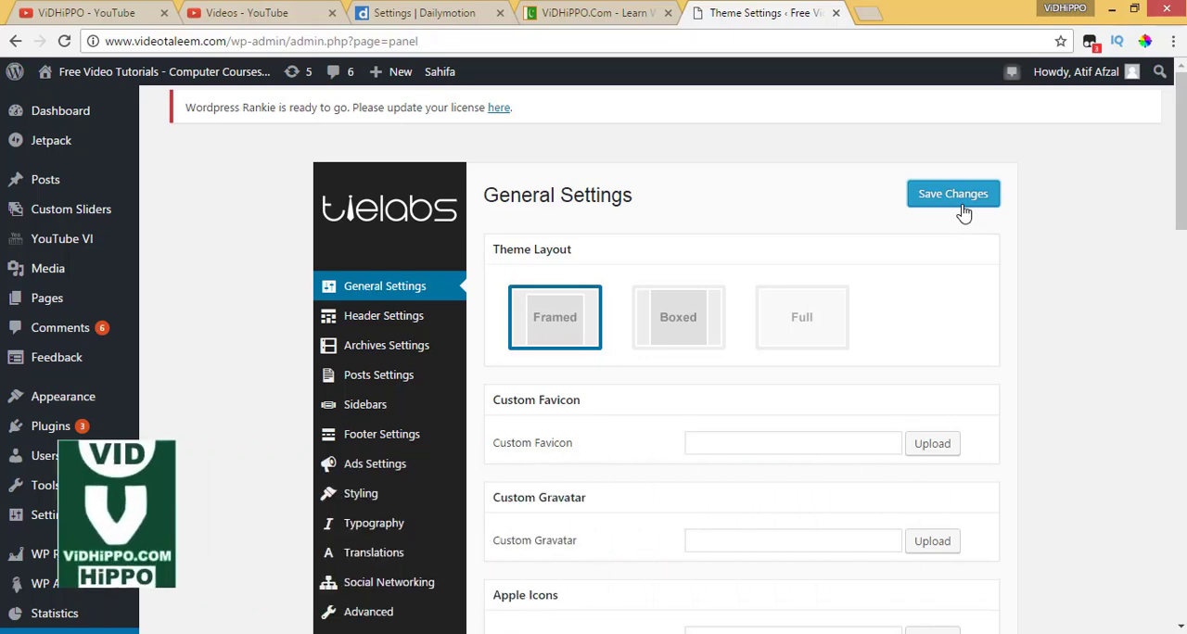
left_click(599, 13)
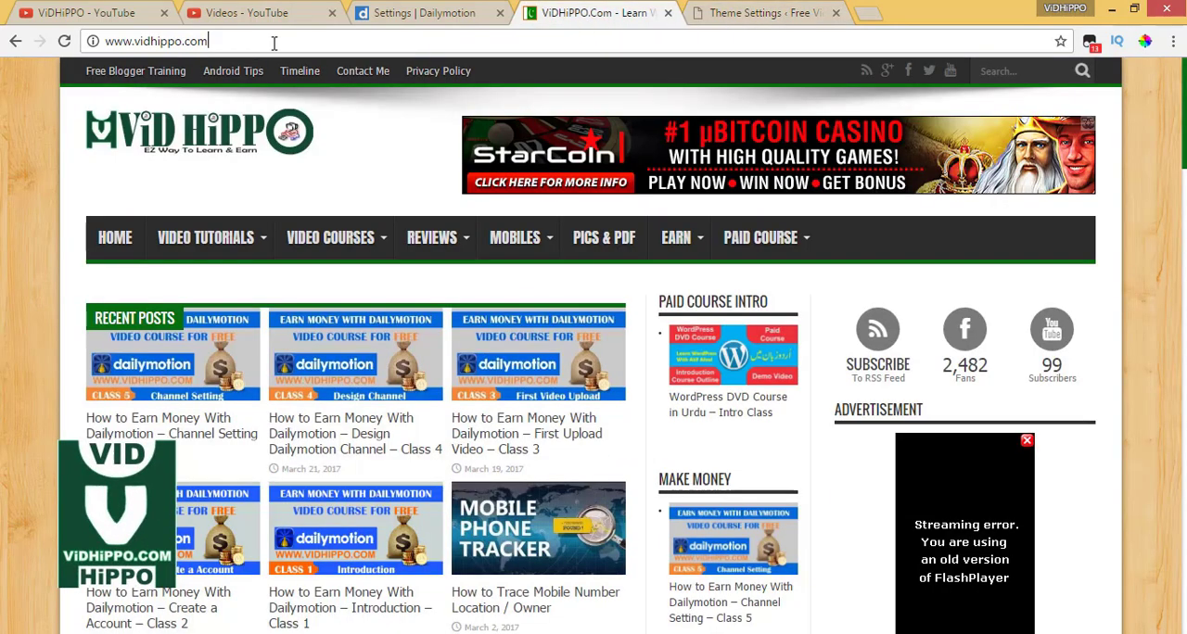
type("/sho")
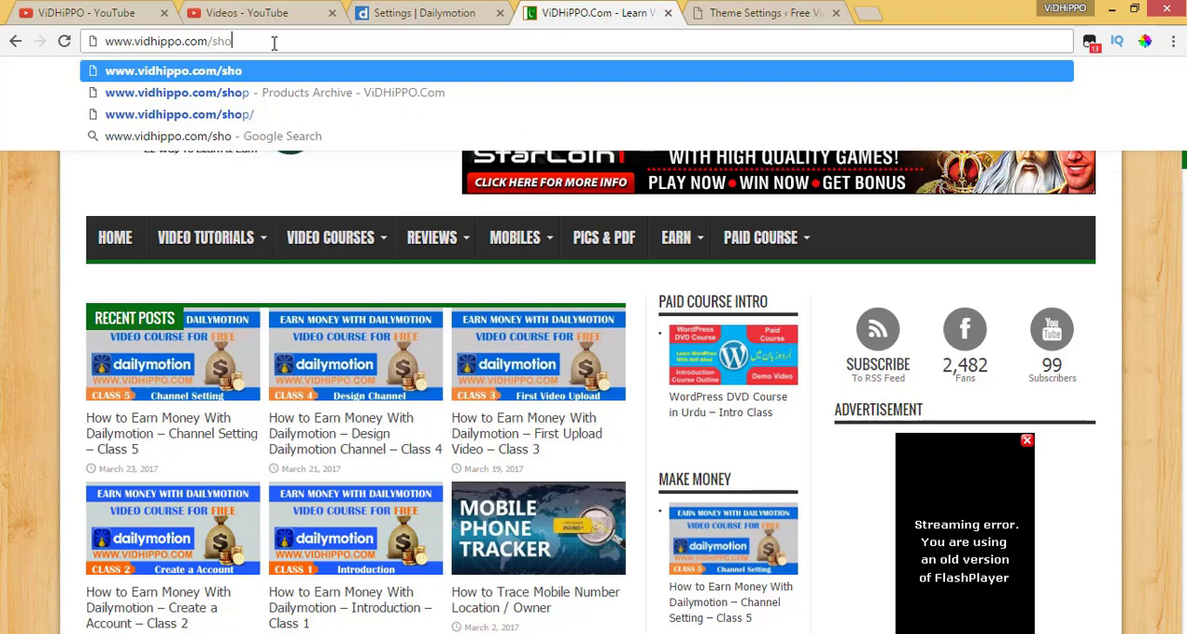
type("p")
key("Return")
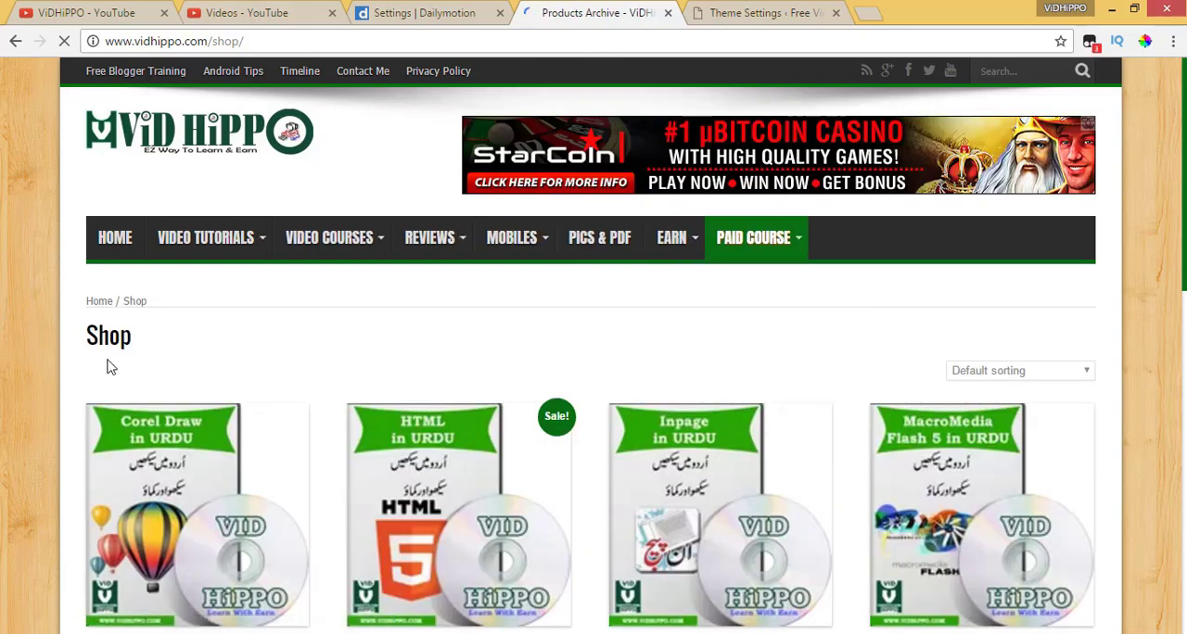
scroll(71, 424, "down", 4)
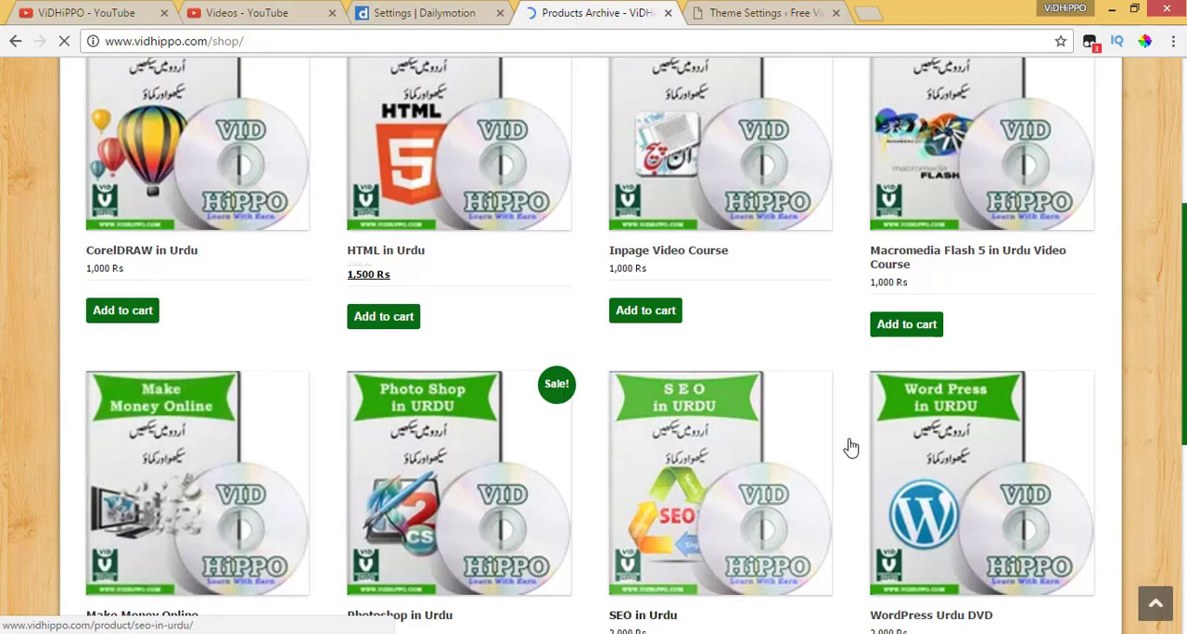
scroll(612, 450, "down", 2)
scroll(742, 487, "up", 4)
scroll(742, 487, "up", 3)
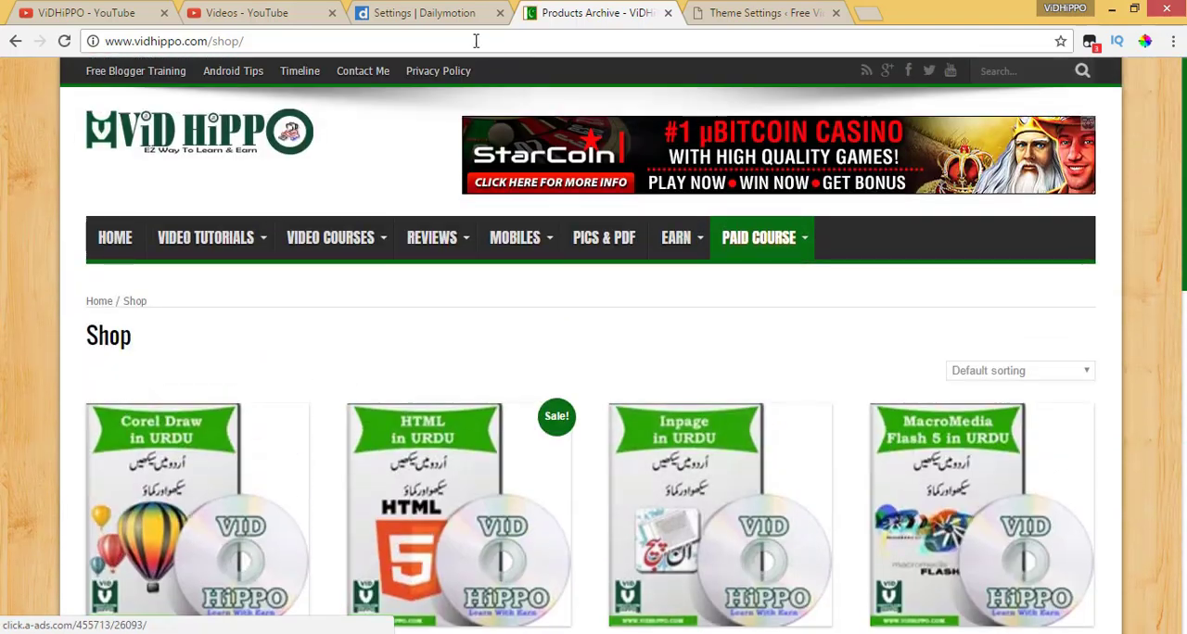
left_click(397, 17)
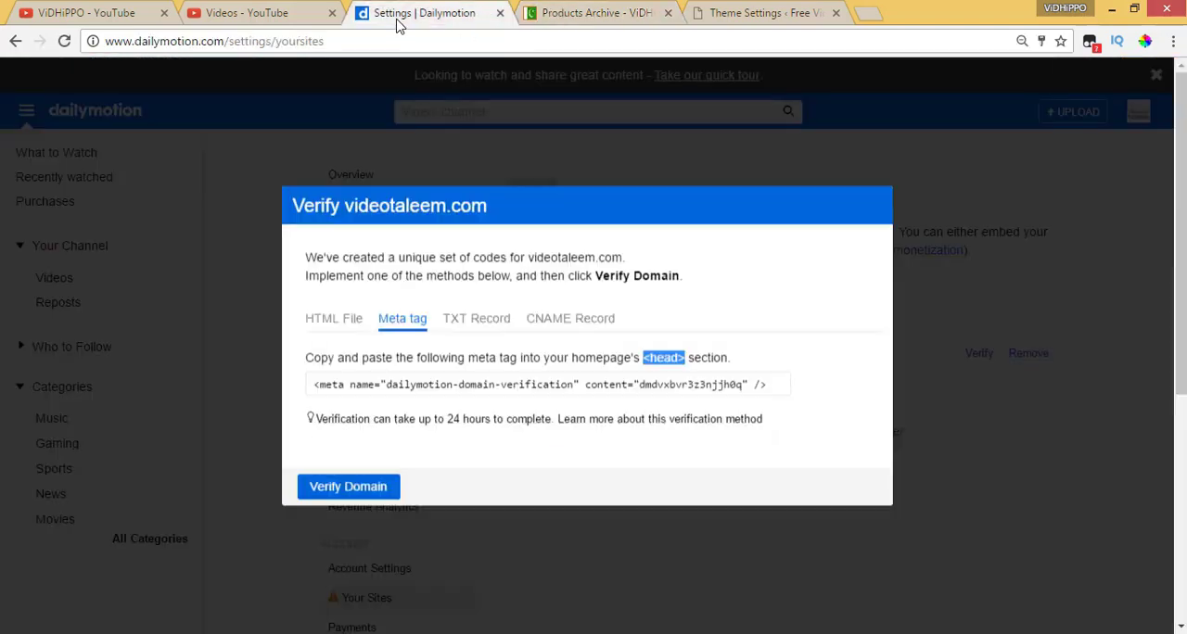
left_click(607, 13)
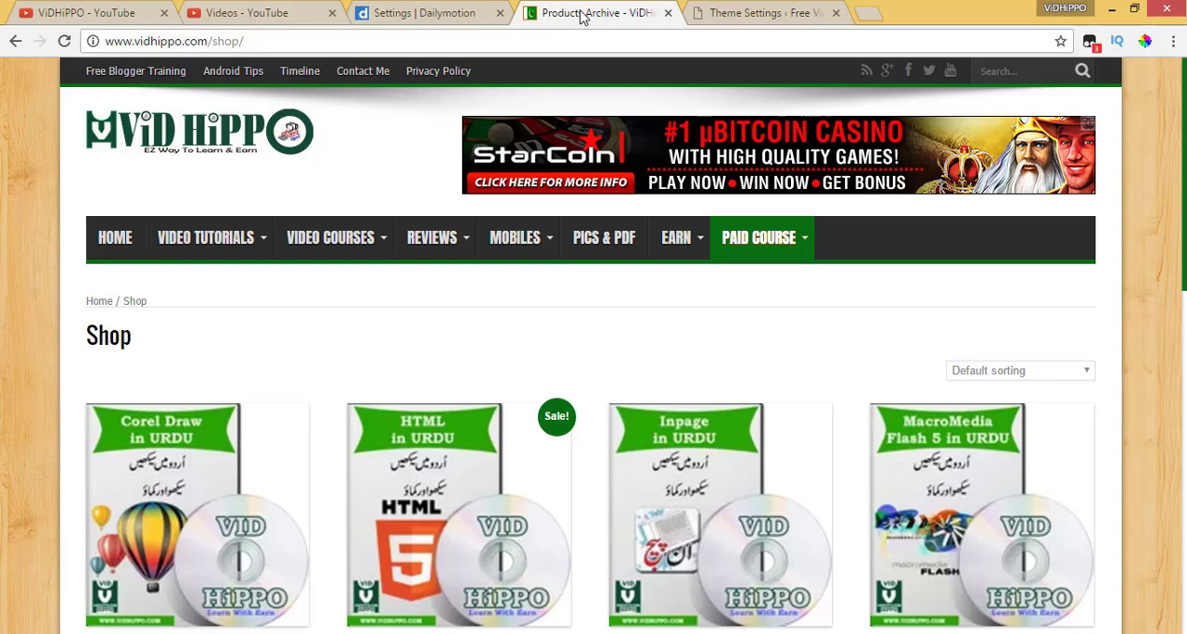
Return to the Dailymotion verification dialog and submit videotaleem.com for domain verification by meta tag
left_click(735, 13)
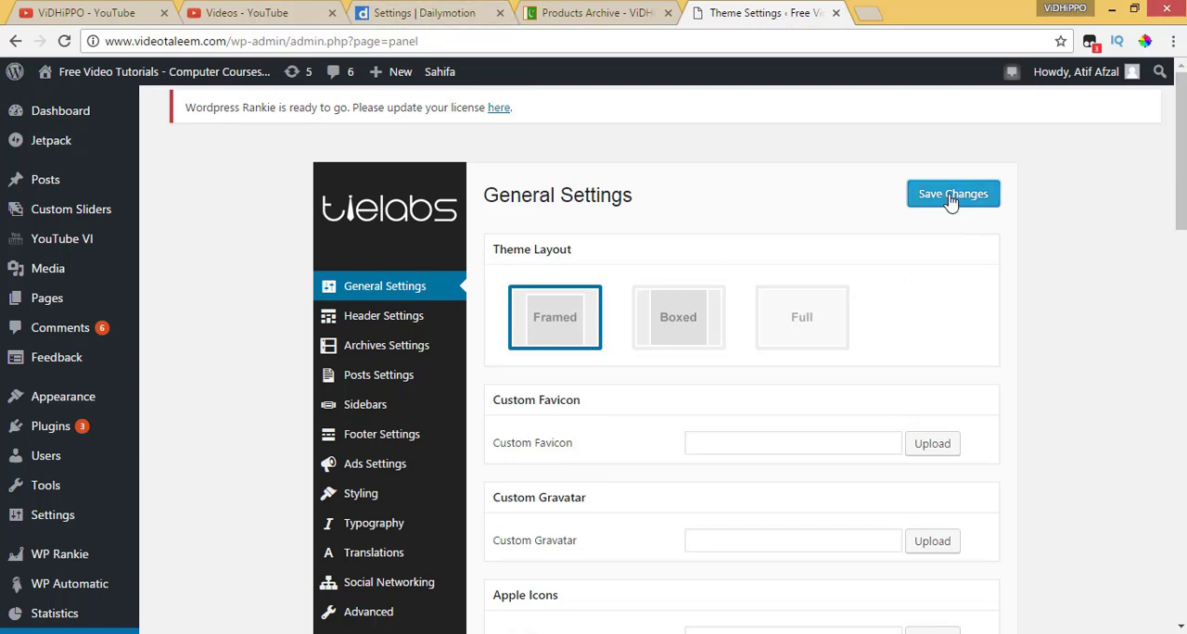
left_click(398, 13)
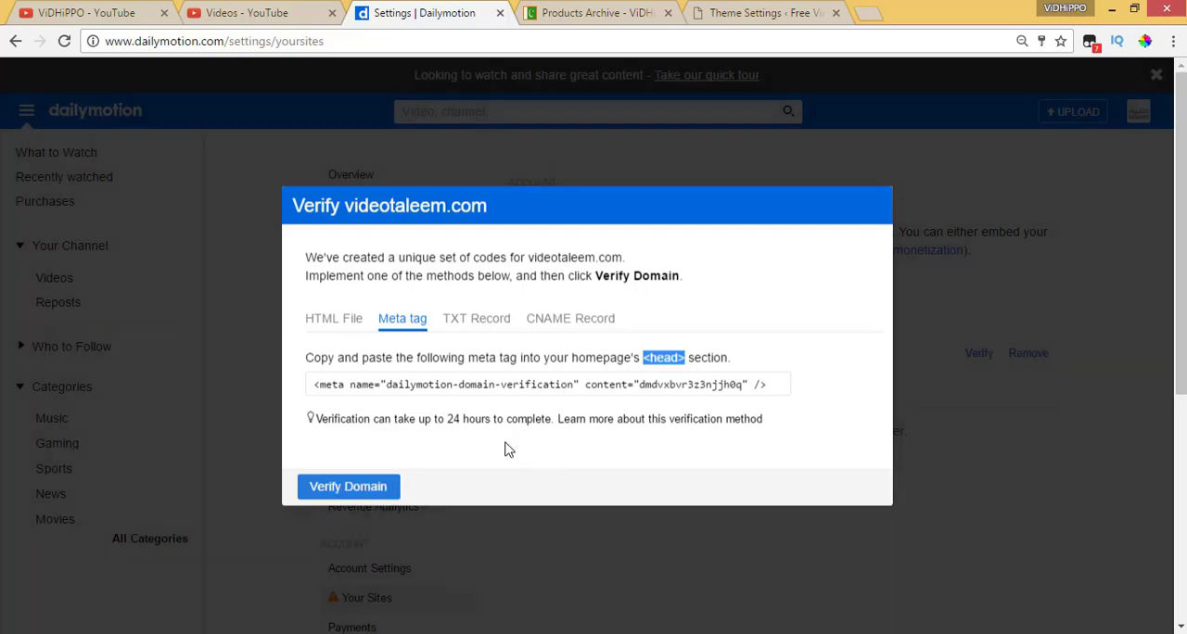
key("Escape")
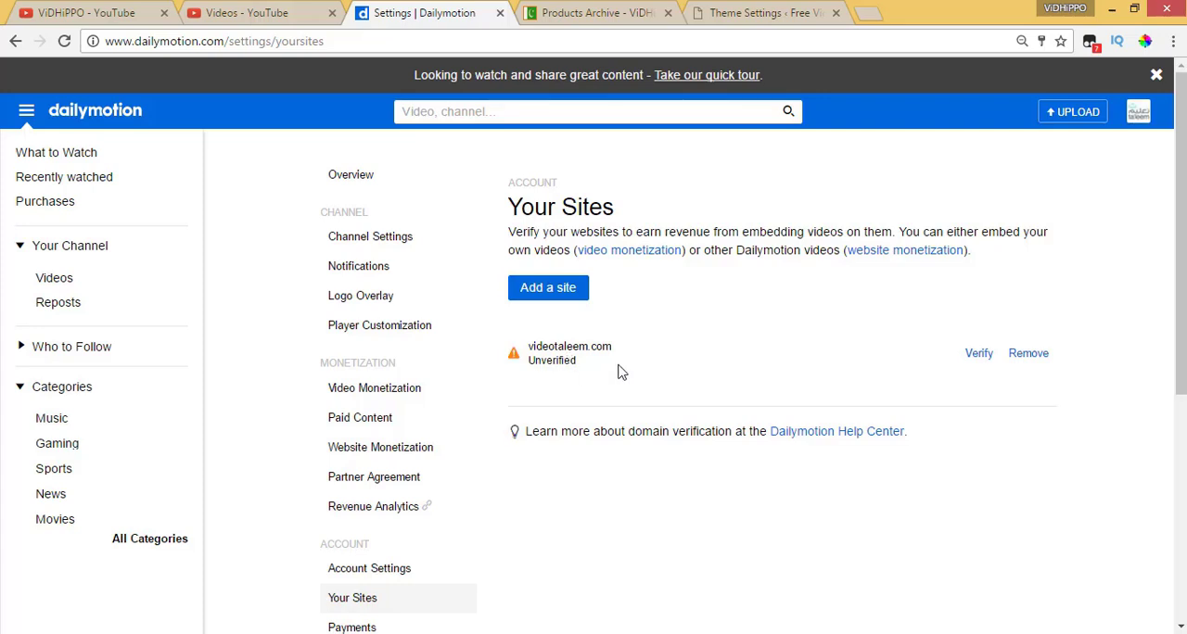
Reopen the verification of videotaleem.com, check how long it can take, and select its meta tag for comparison
left_click(977, 356)
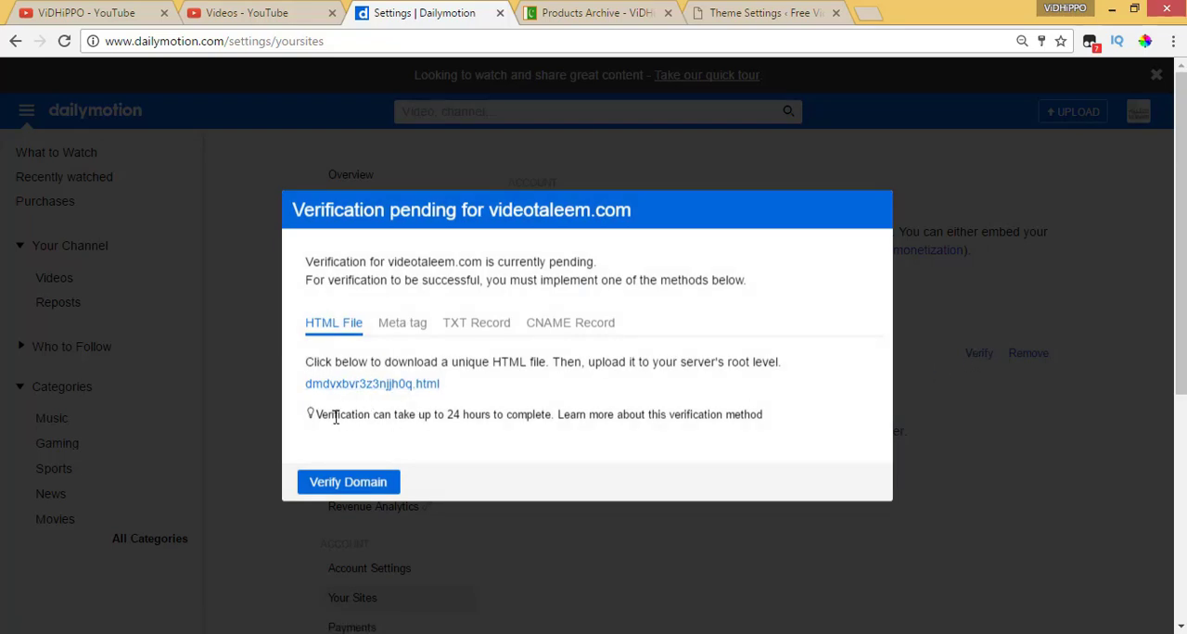
left_click_drag(335, 417, 476, 422)
left_click(486, 422)
left_click_drag(550, 414, 445, 417)
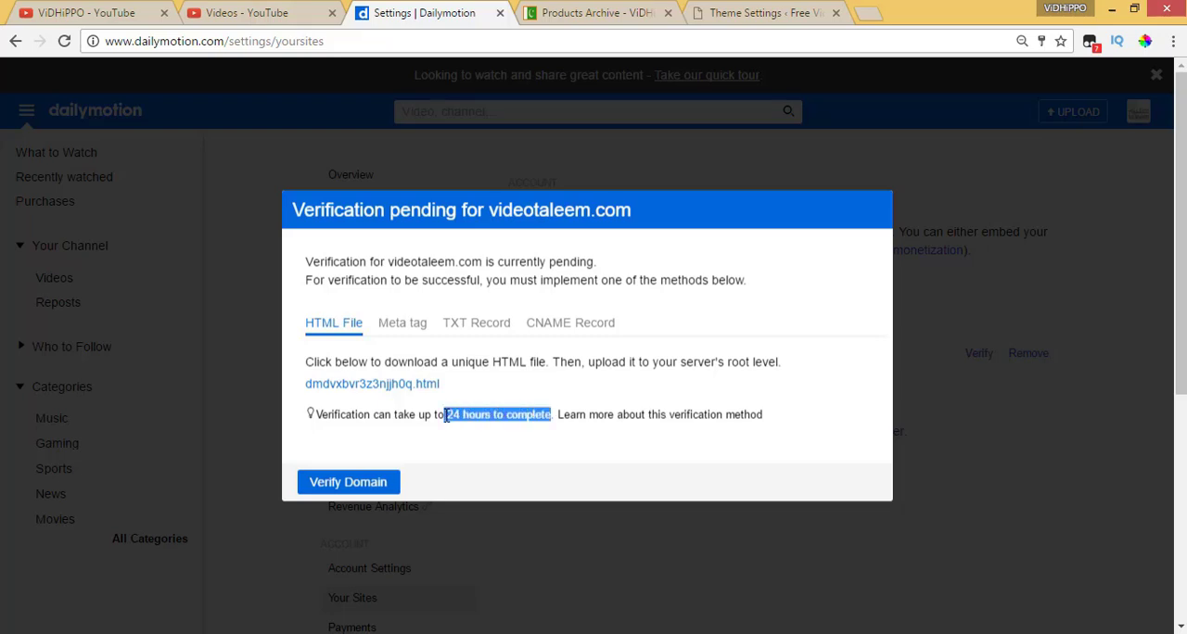
left_click(389, 324)
left_click(417, 391)
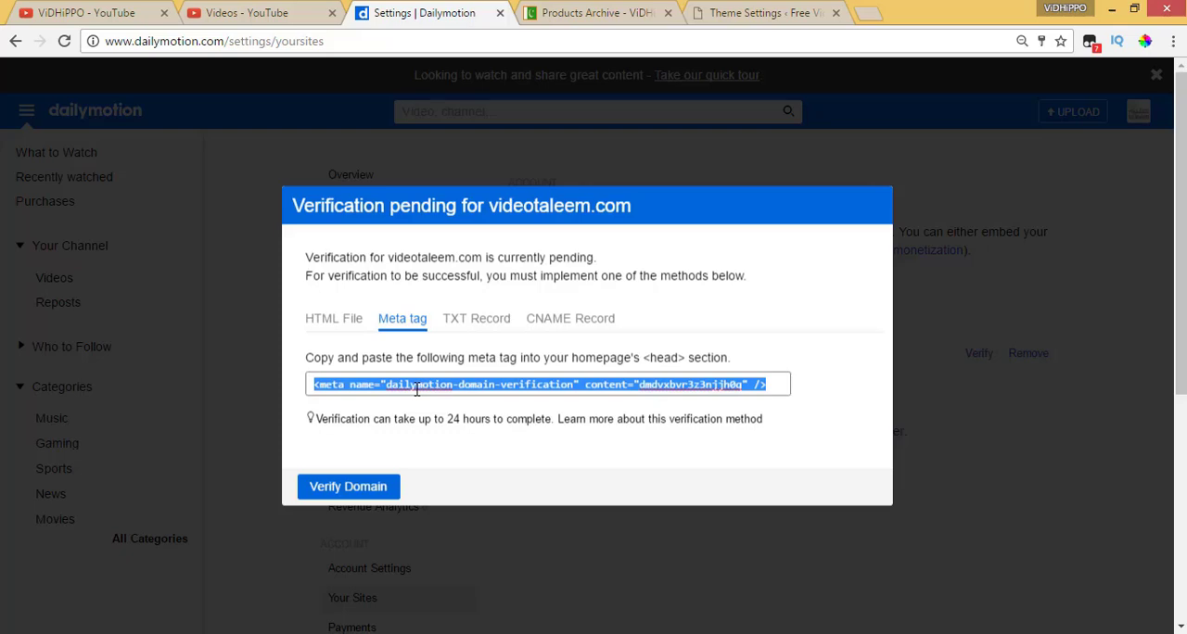
Recheck the Dailymotion meta tag in the Header Code of Sahifa's General Settings and save the settings again
left_click(803, 13)
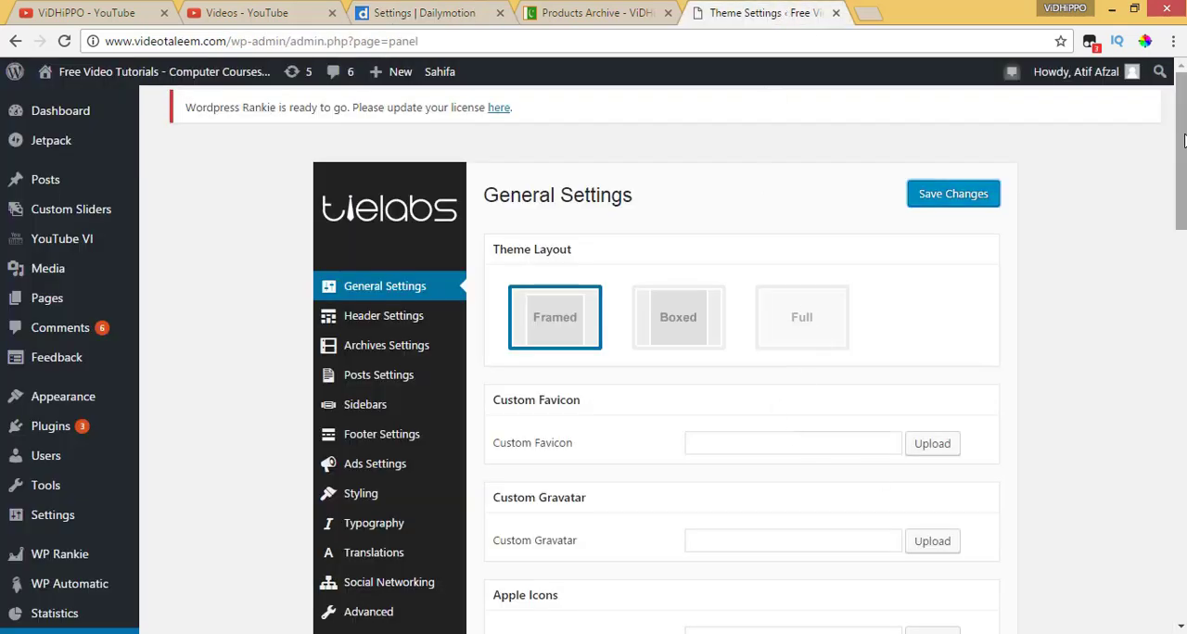
scroll(424, 570, "down", 10)
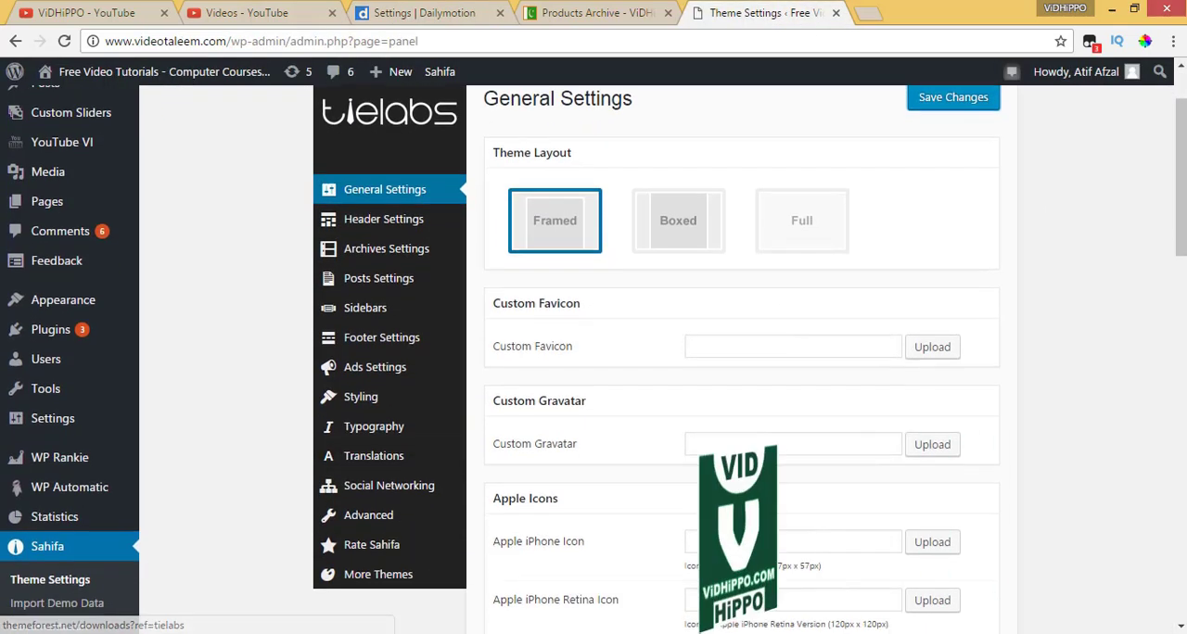
scroll(769, 547, "down", 7)
left_click_drag(942, 211, 376, 237)
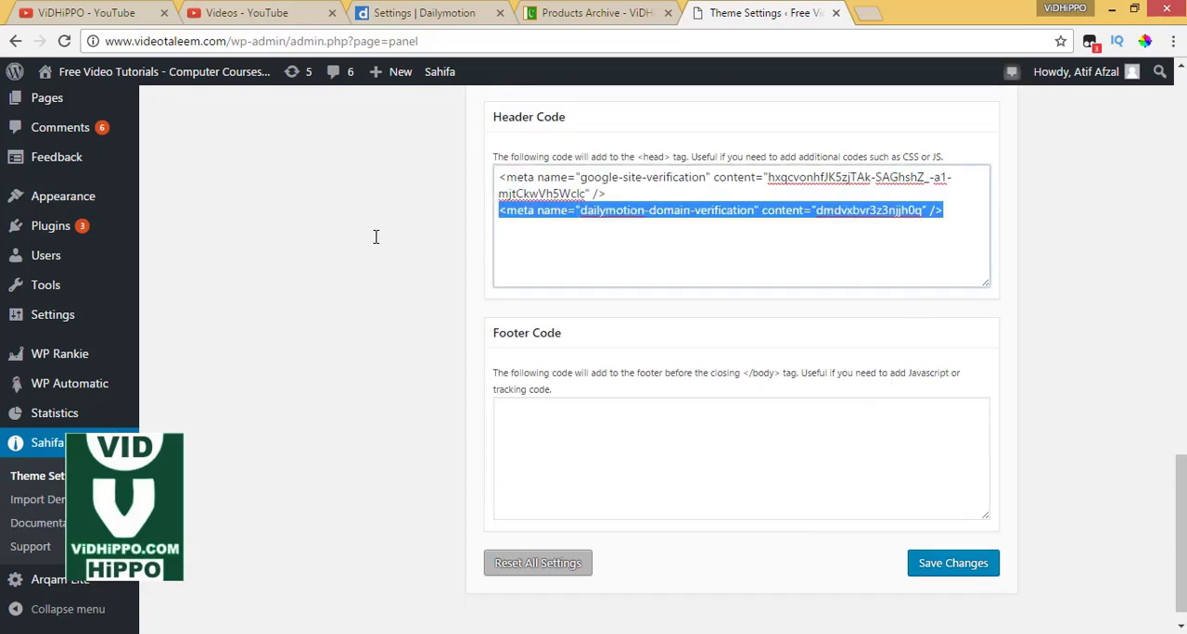
left_click(947, 569)
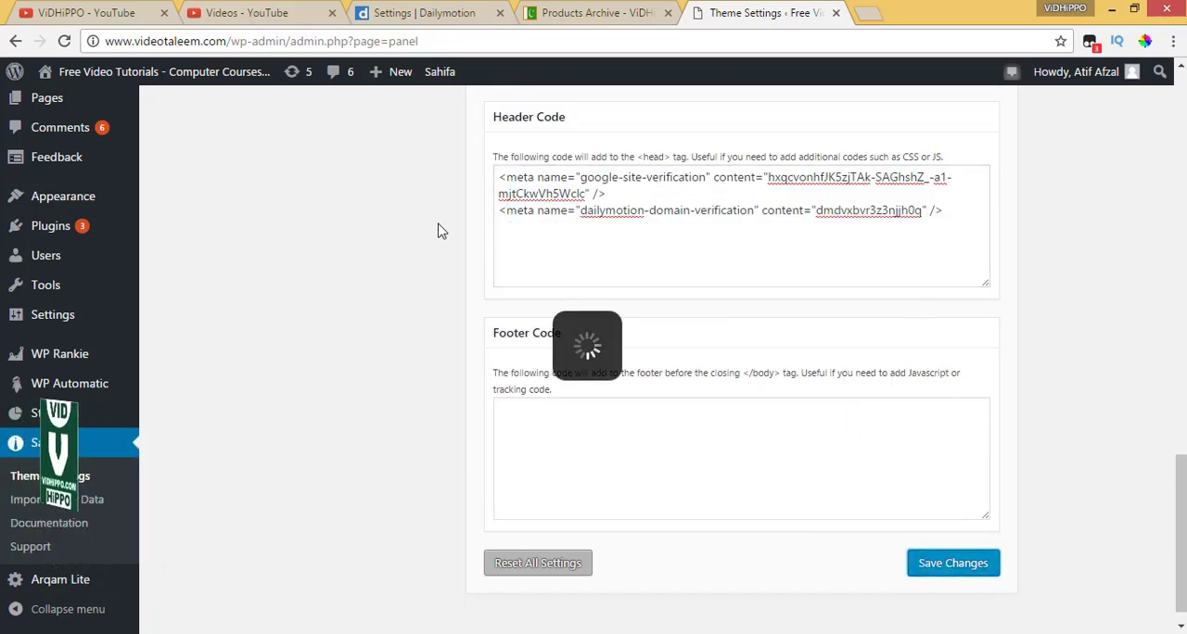
Resubmit videotaleem.com for domain verification in Dailymotion and check its status under Your Sites
left_click(451, 13)
left_click(348, 495)
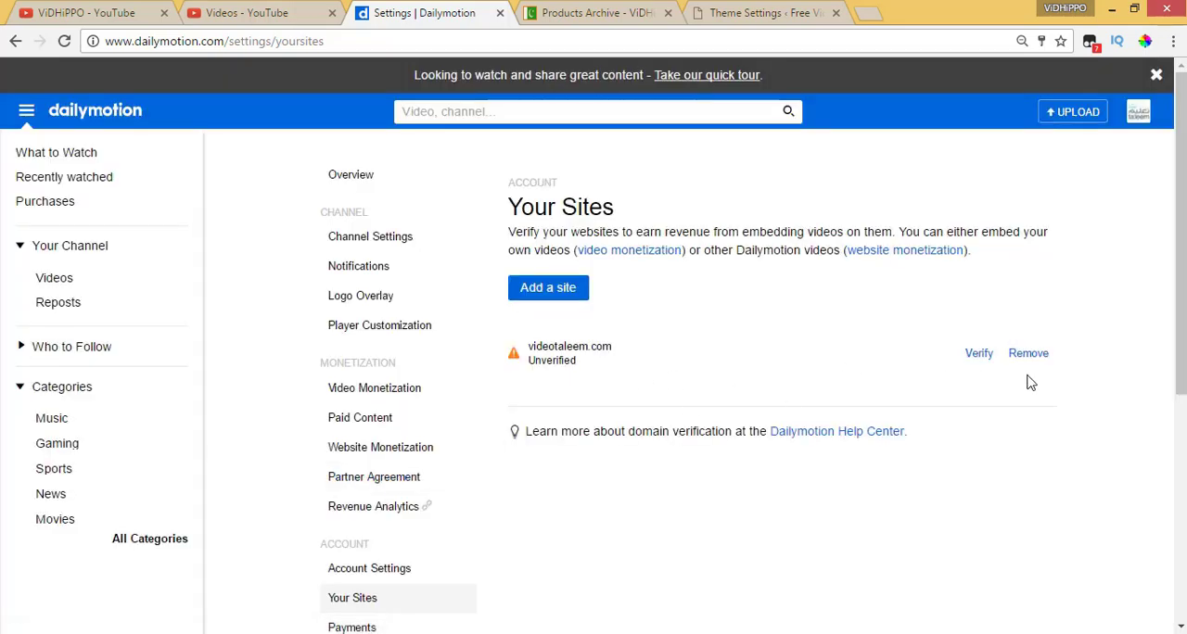
left_click(978, 362)
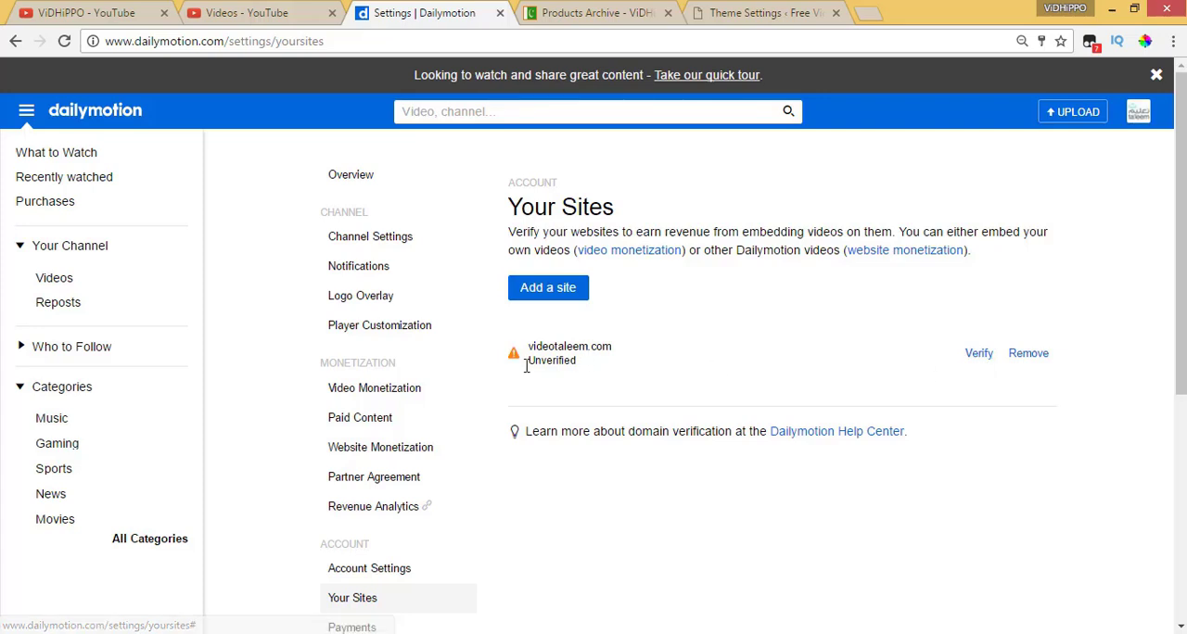
triple_click(567, 358)
left_click_drag(576, 362, 536, 348)
Open the pending verification of videotaleem.com and download its unique HTML verification file
left_click(978, 357)
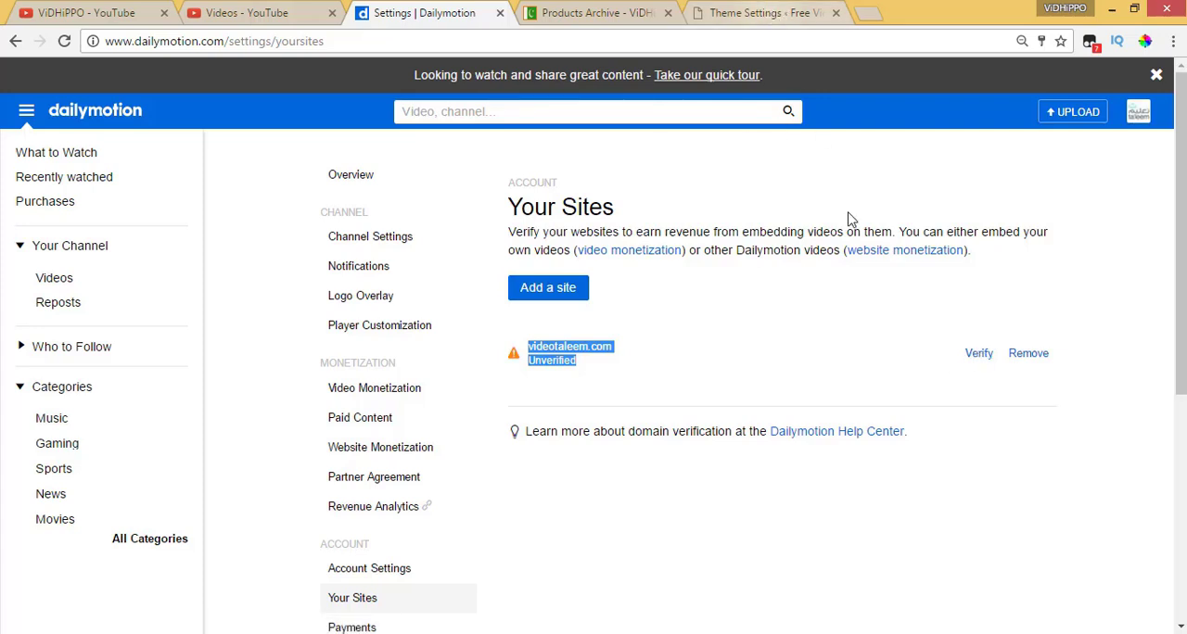
left_click(884, 345)
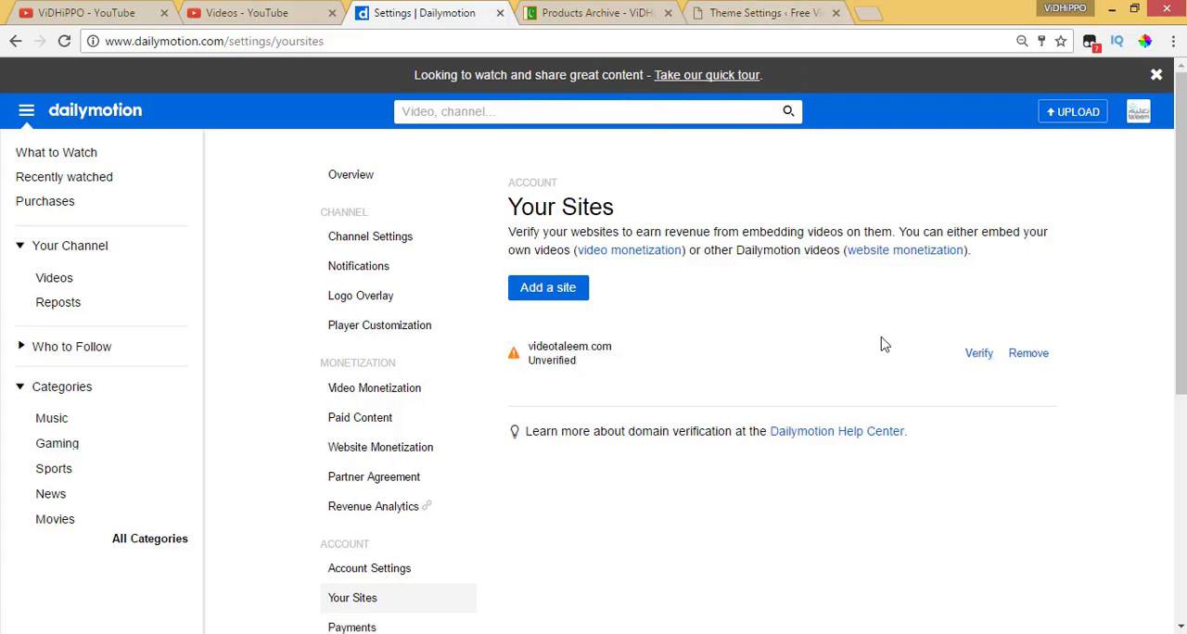
left_click(979, 357)
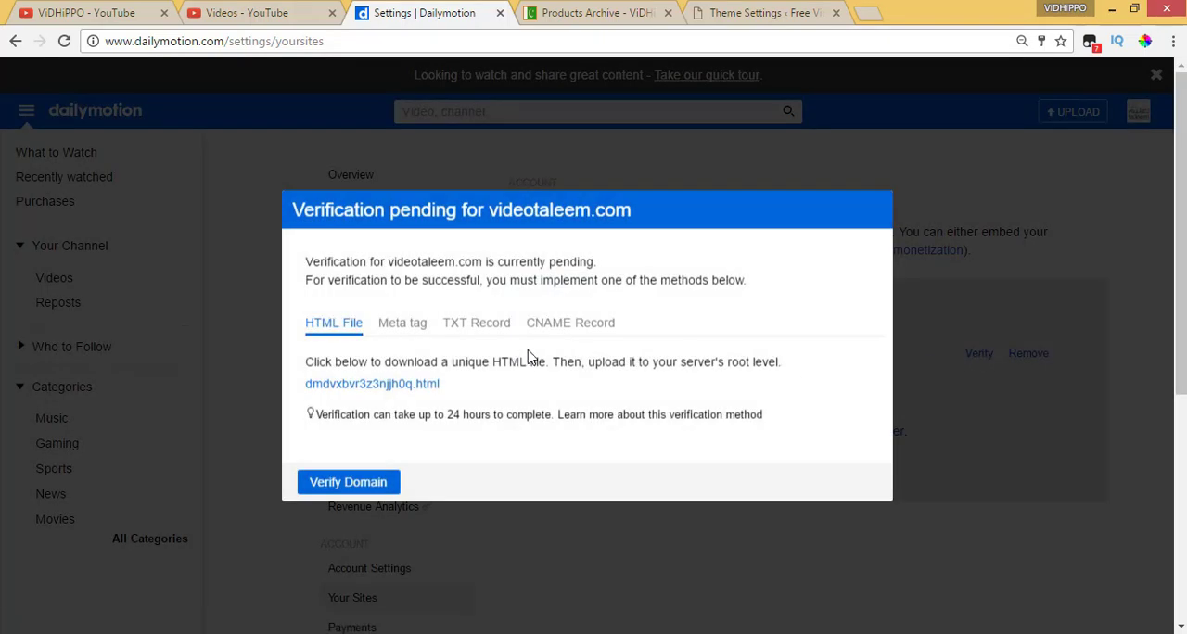
left_click(398, 391)
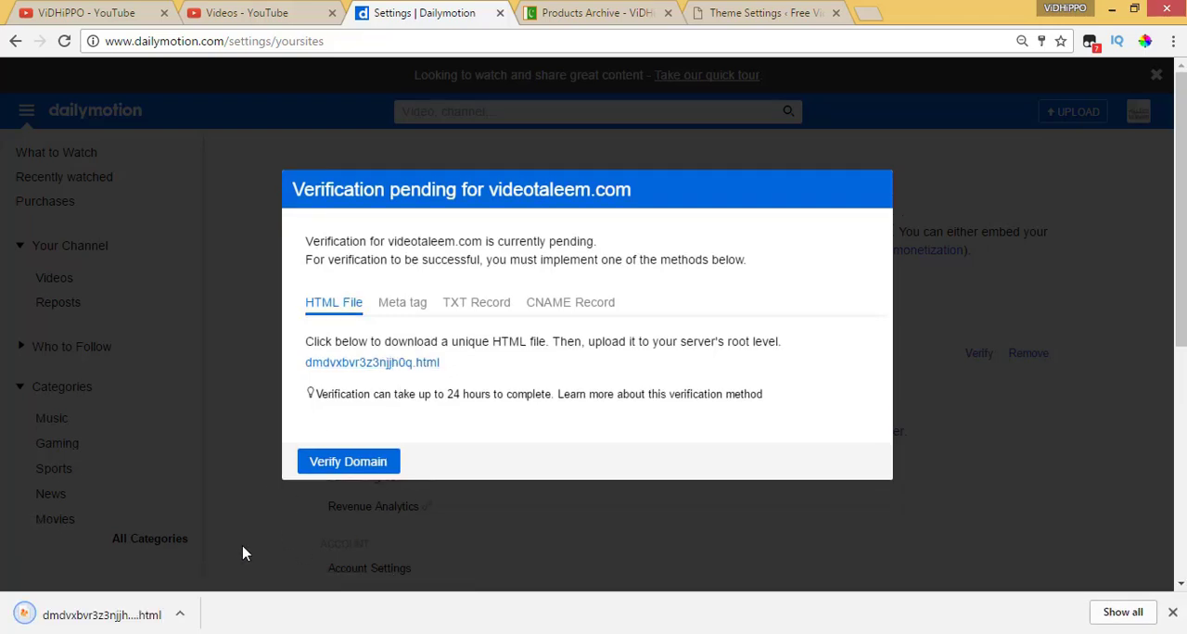
Open the cPanel File Manager at public_html/videotaleem.com and recheck Dailymotion's instructions for placing the HTML file
left_click(867, 14)
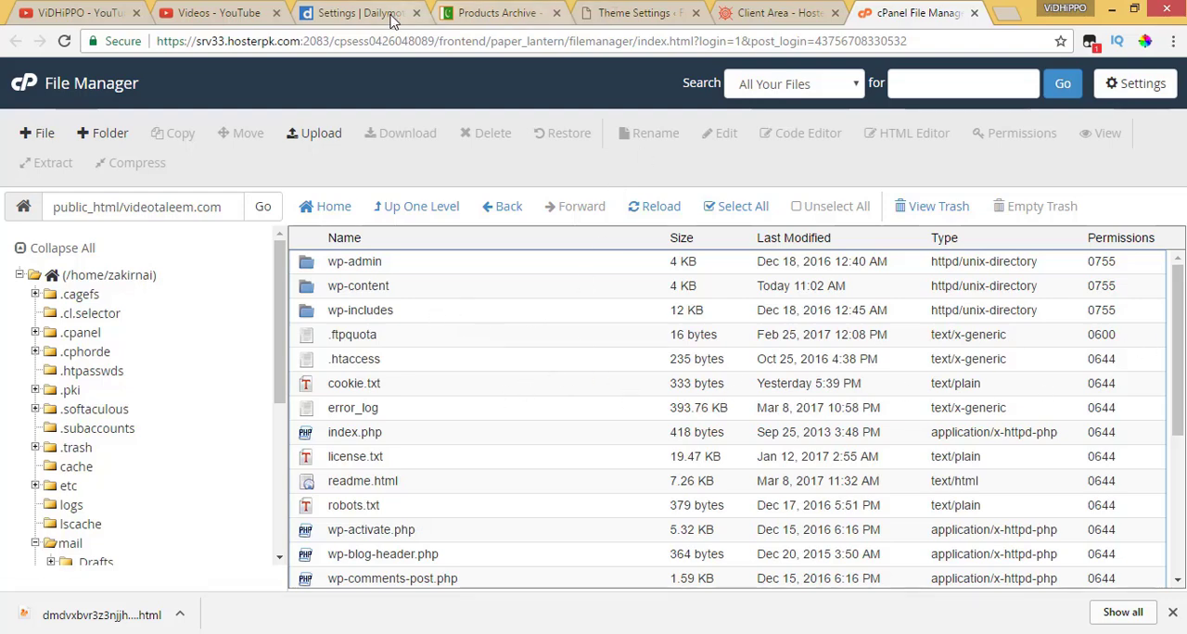
left_click(353, 13)
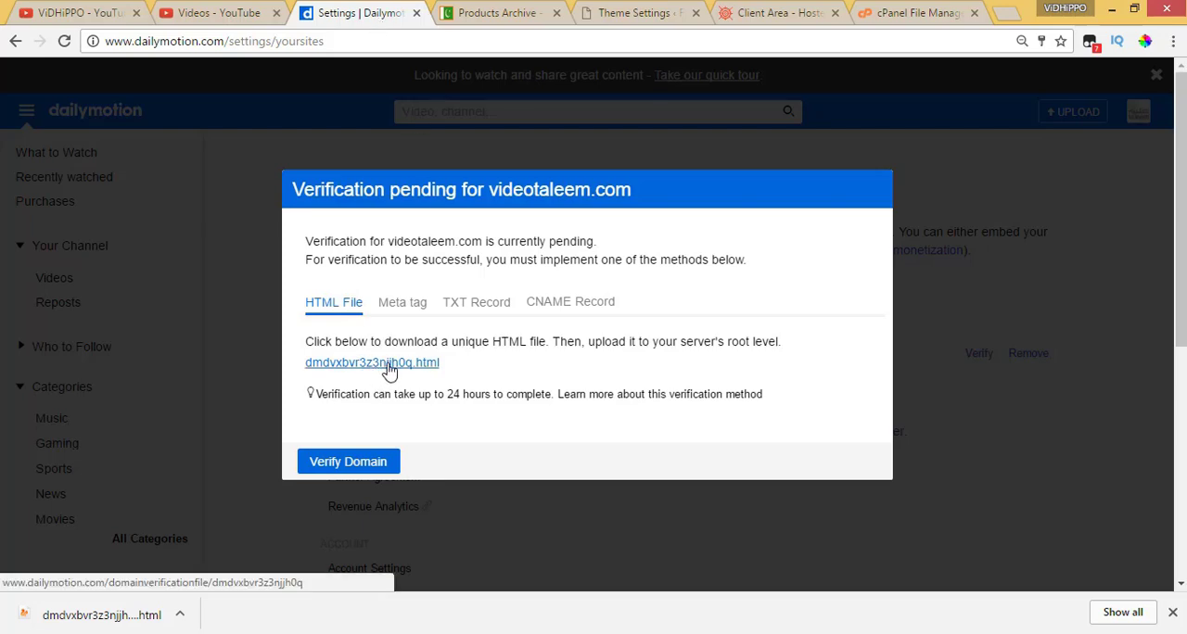
left_click(902, 16)
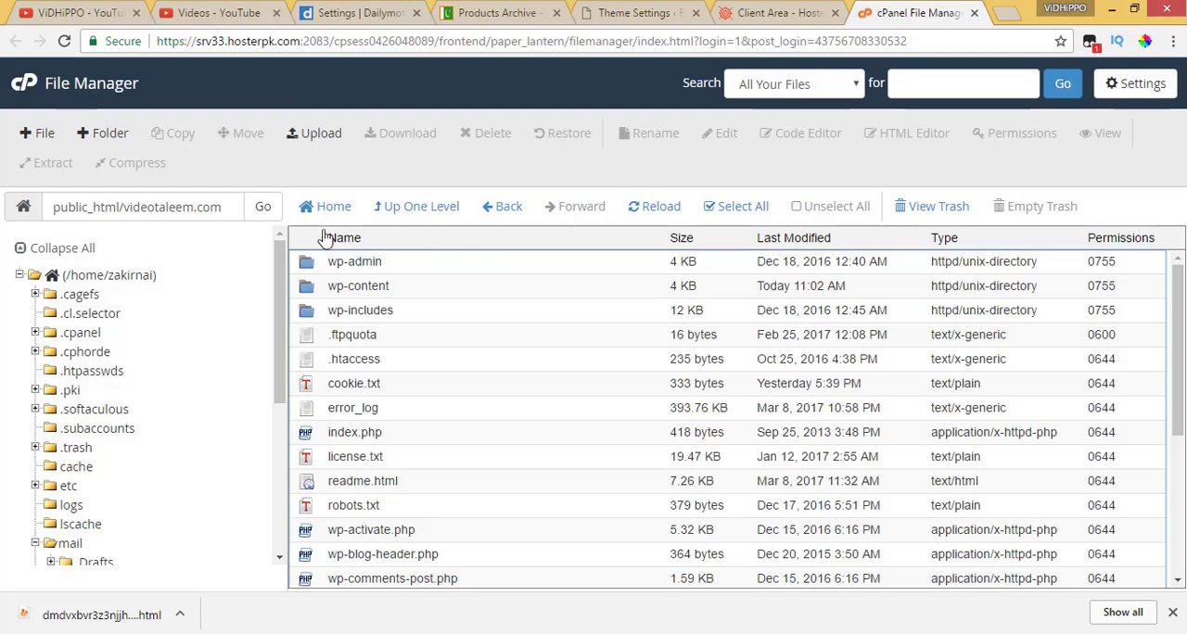
Upload the downloaded HTML verification file to public_html/videotaleem.com, dismissing the additional file selection dialog
left_click(318, 136)
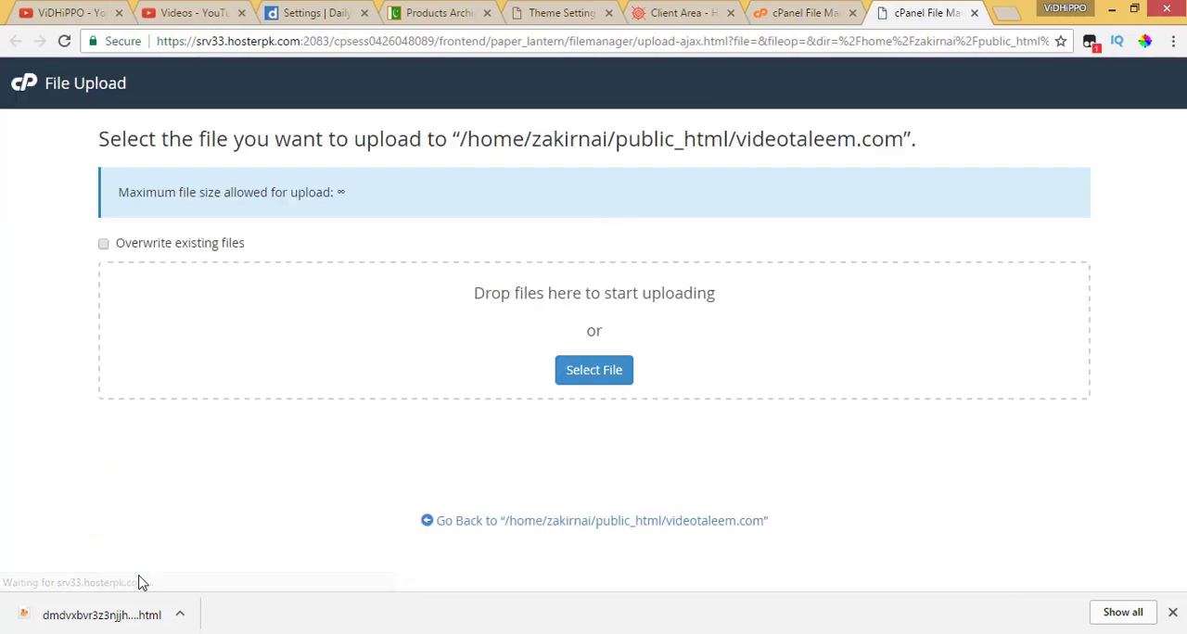
left_click_drag(87, 617, 608, 339)
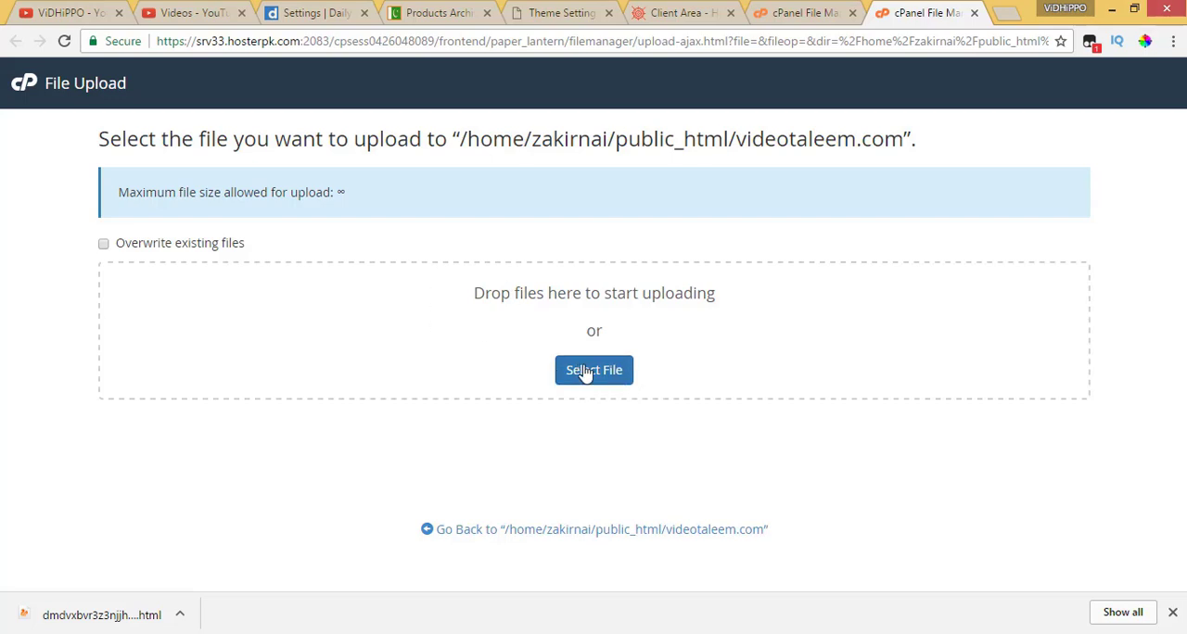
left_click(623, 370)
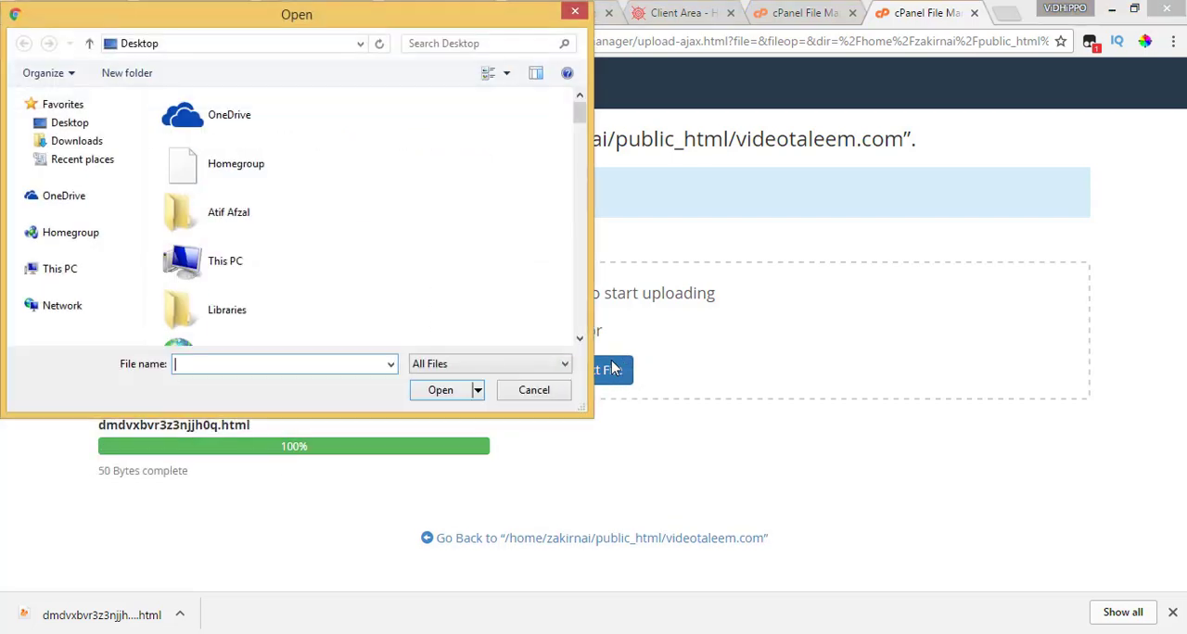
left_click(547, 396)
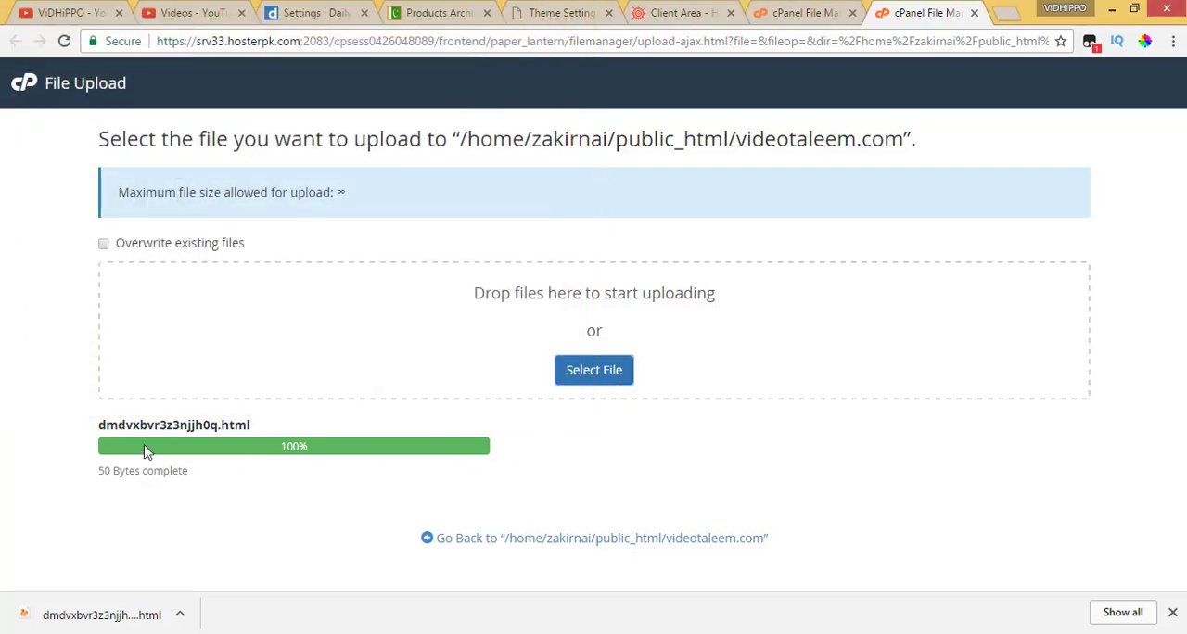
Locate the uploaded HTML file in the public_html/videotaleem.com folder, and submit videotaleem.com for domain verification in Dailymotion
left_click(658, 545)
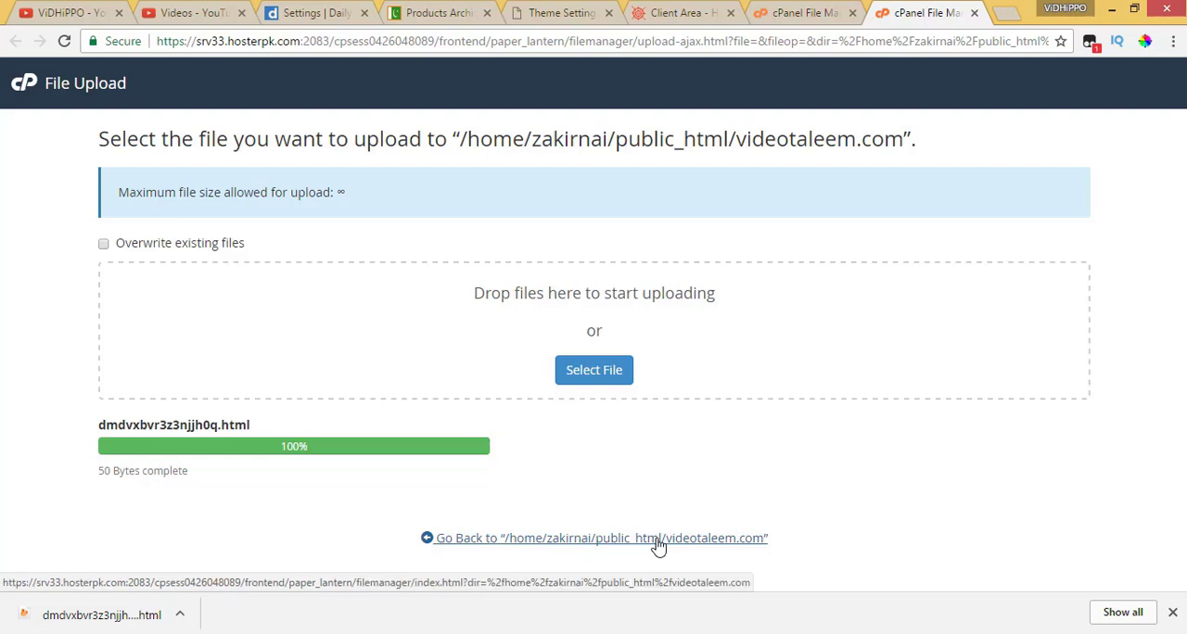
left_click(374, 413)
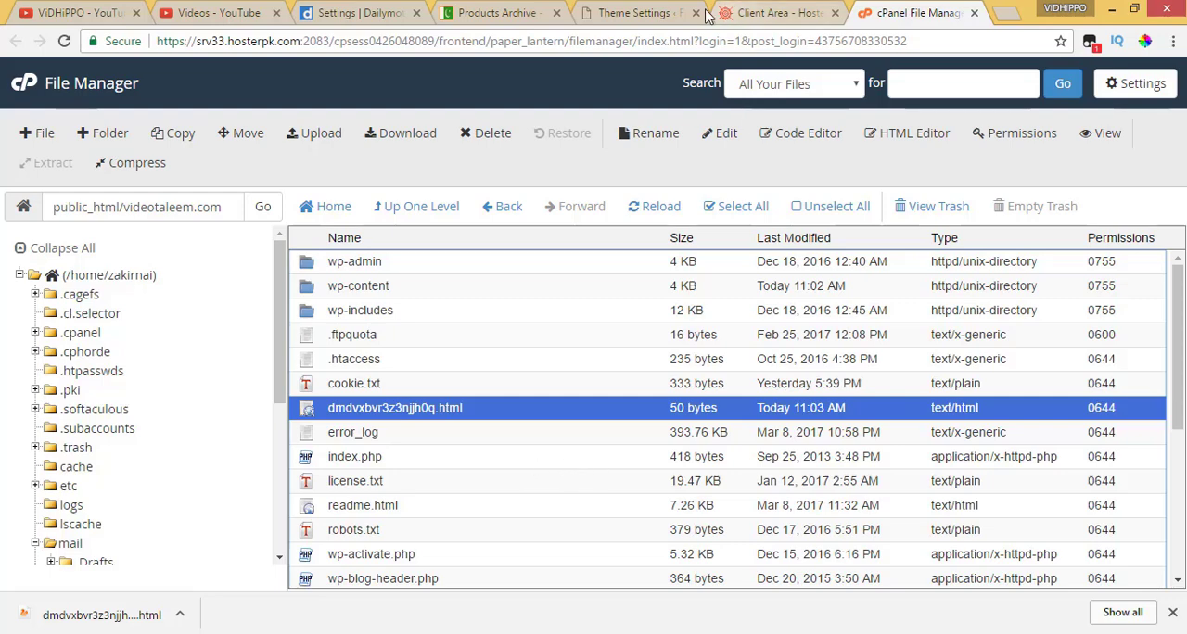
left_click(336, 16)
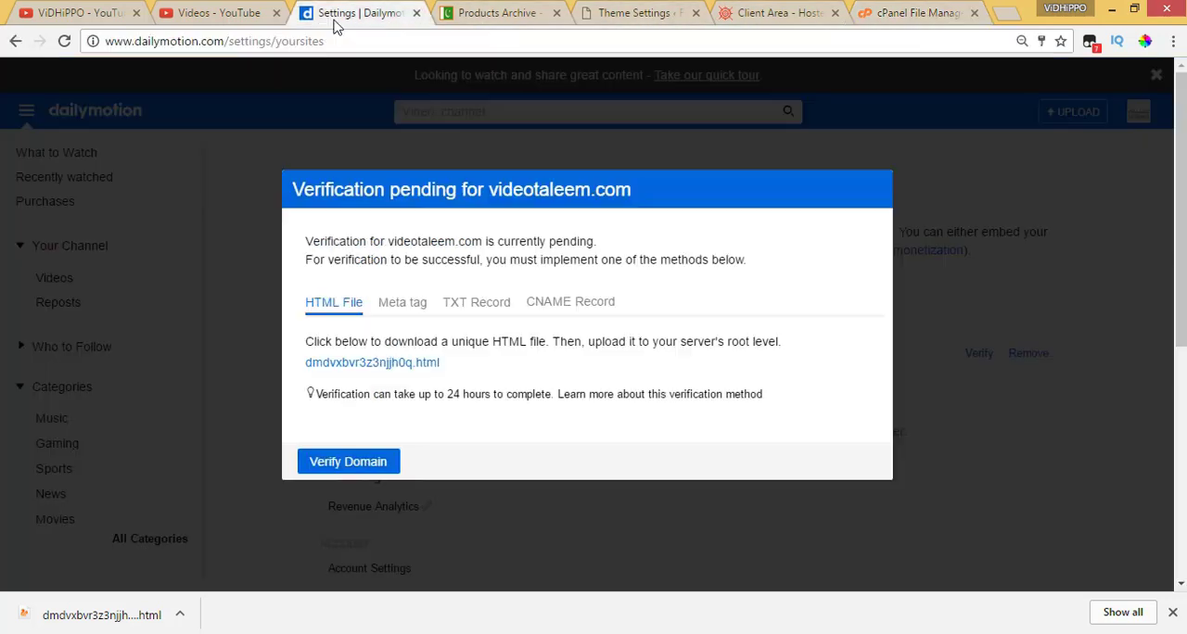
left_click(356, 462)
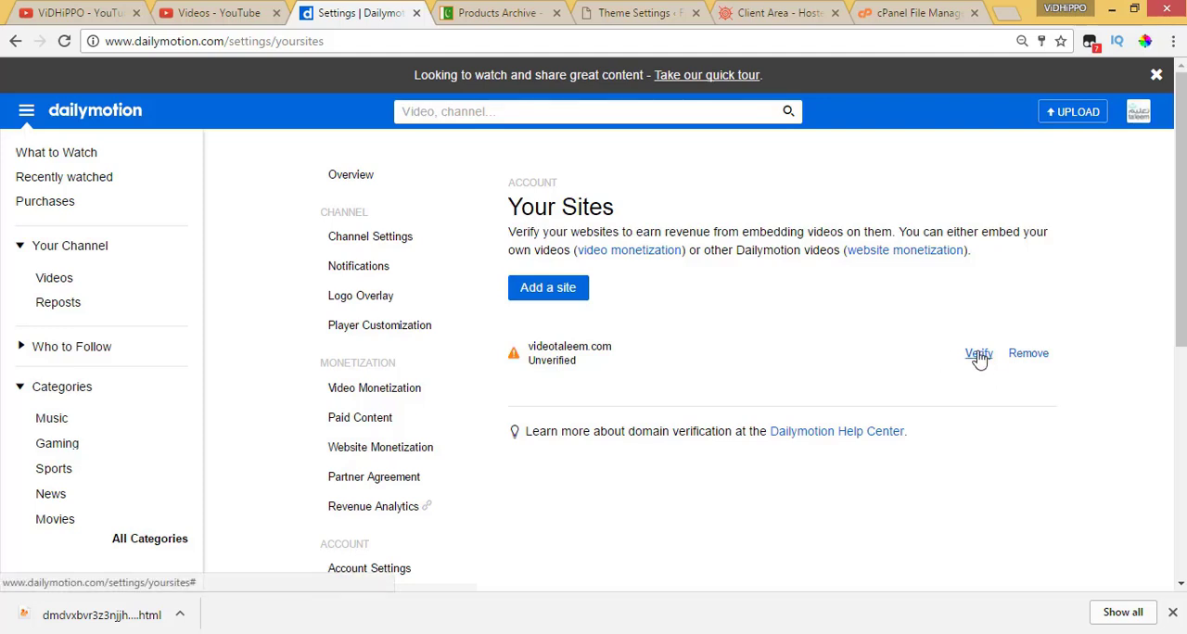
Reload Dailymotion's Your Sites page and check the verification status of videotaleem.com
left_click(411, 47)
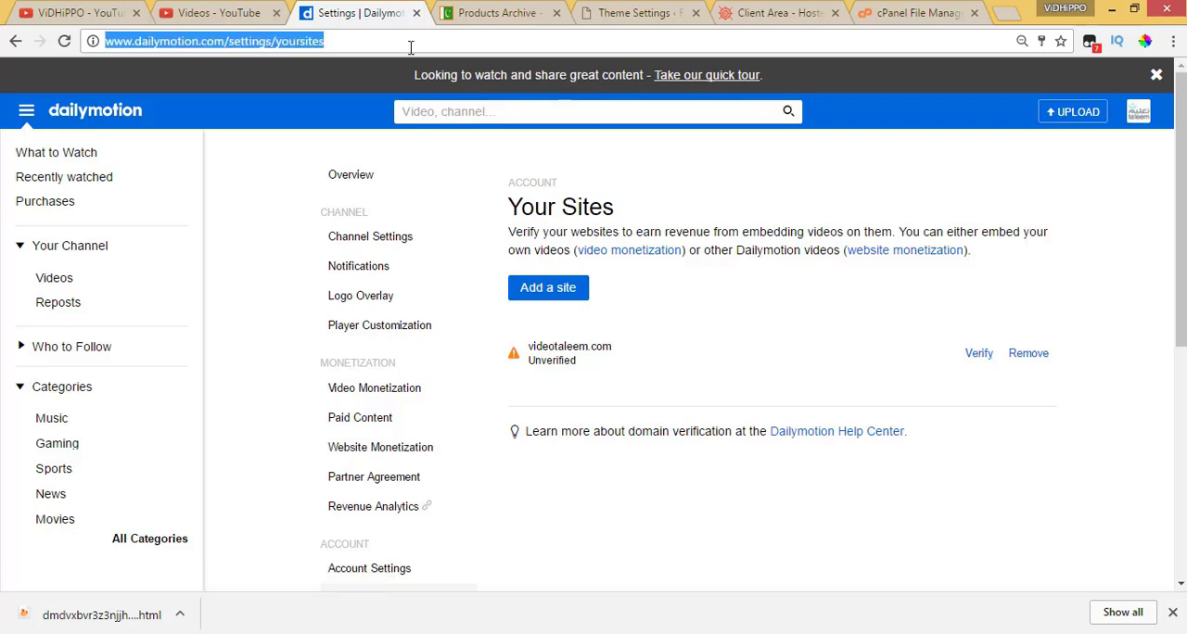
key("Return")
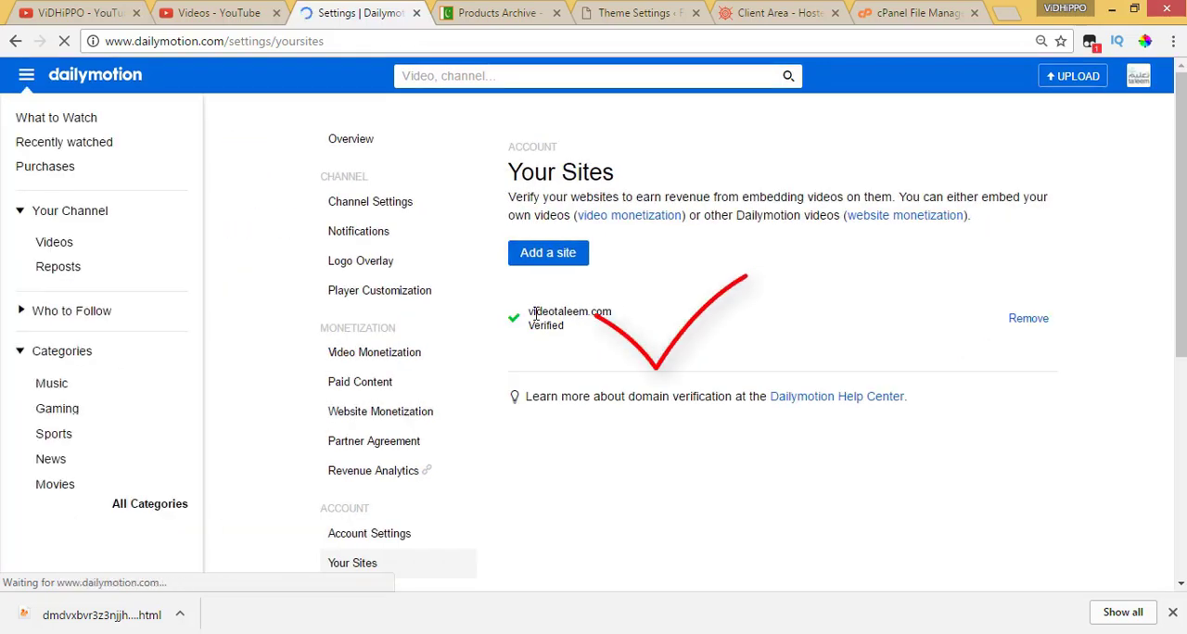
mouse_move(536, 312)
left_mouse_down()
mouse_move(602, 316)
mouse_move(584, 334)
mouse_move(531, 327)
mouse_move(530, 311)
left_mouse_up()
left_click(519, 330)
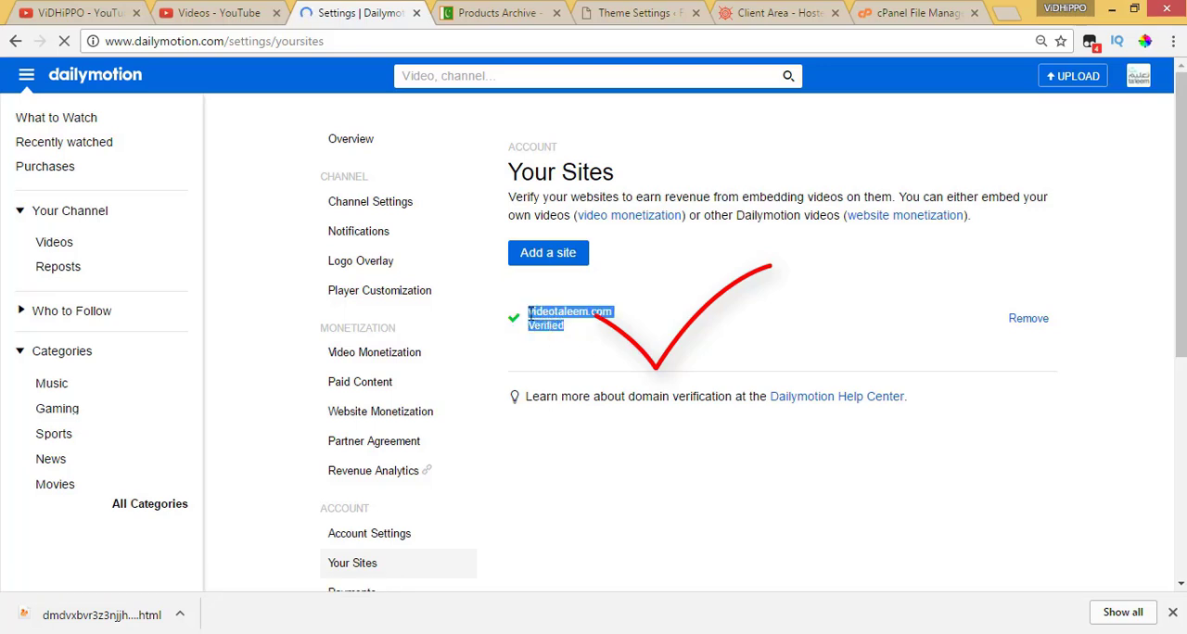
left_click(584, 352)
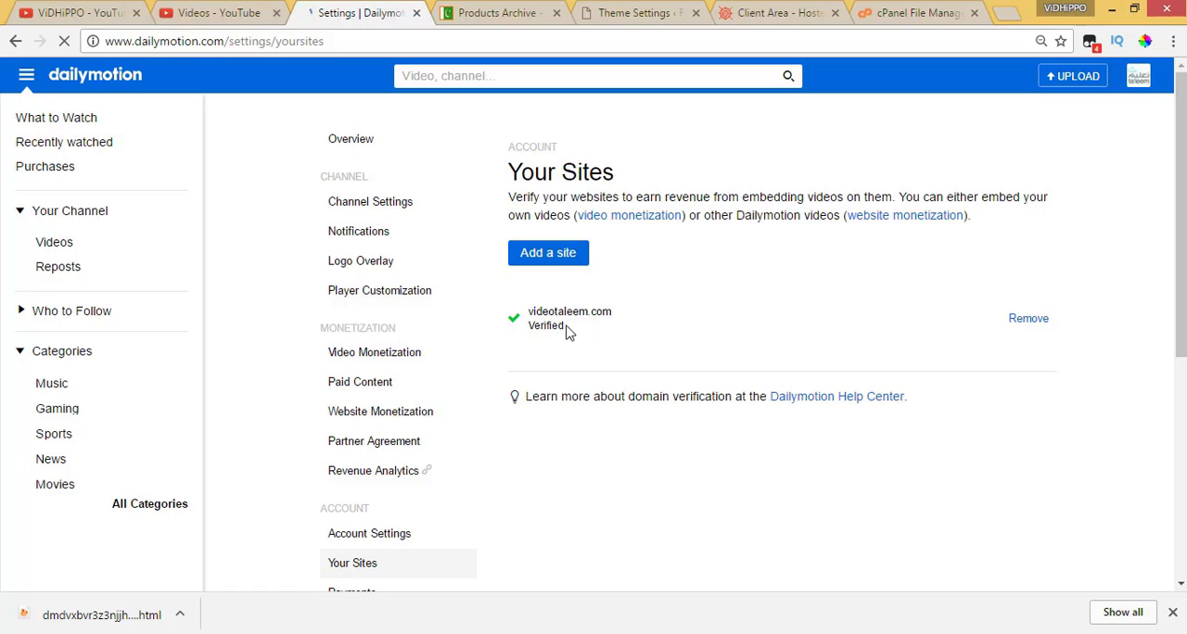
left_click_drag(570, 327, 530, 327)
left_click_drag(607, 325, 530, 311)
left_click(554, 354)
left_click_drag(574, 313, 614, 320)
left_click(621, 322)
Open Website Monetization in a separate tab, check videotaleem.com under the managed sites, and return to Website Monetization
middle_click(884, 224)
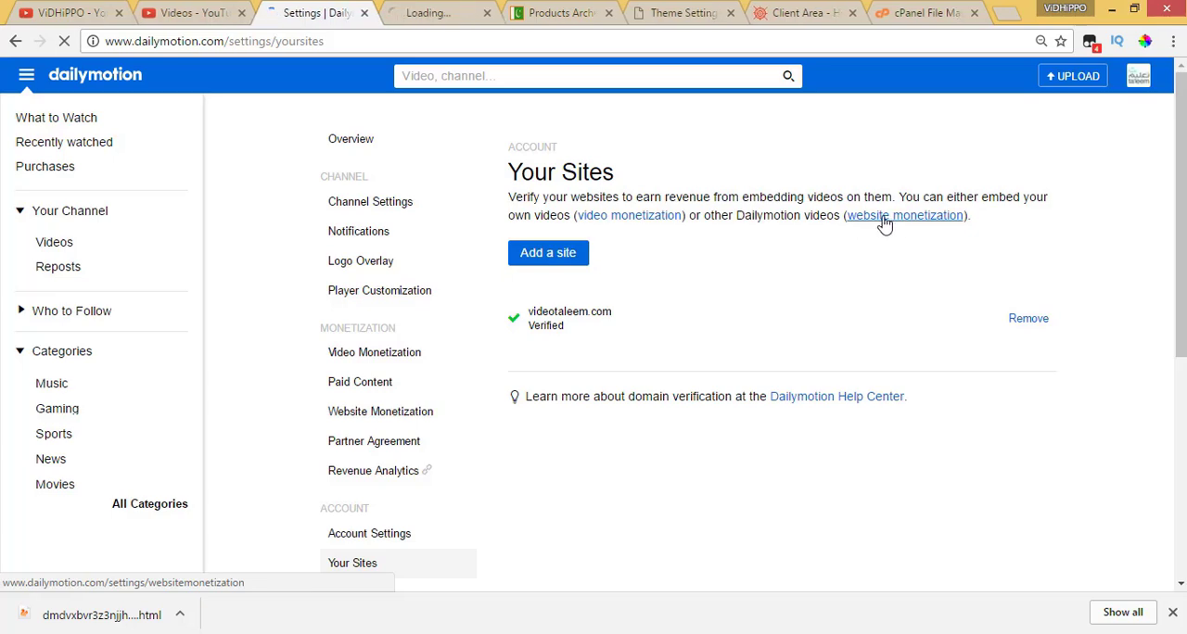
left_click(423, 15)
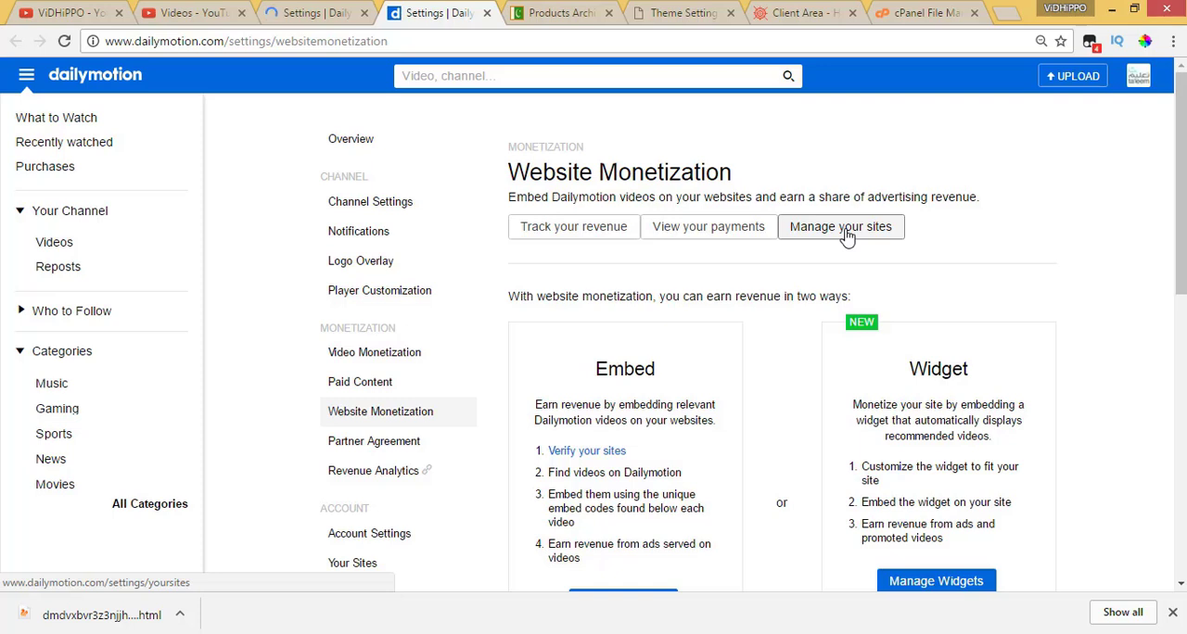
left_click(844, 232)
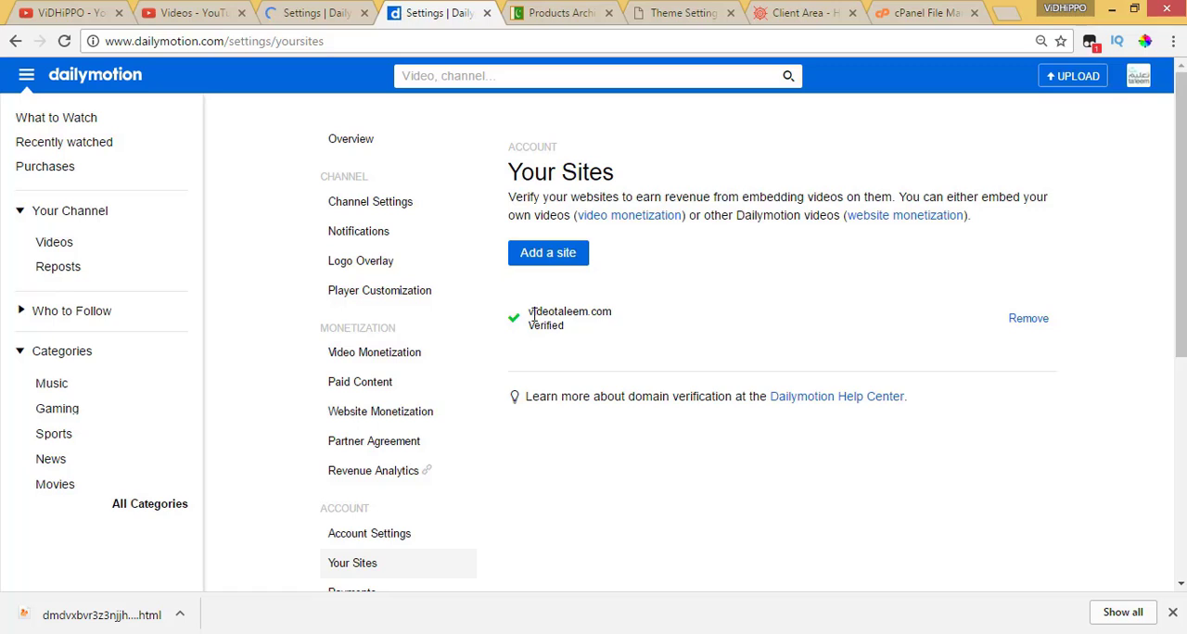
left_click_drag(533, 313, 588, 315)
left_click(566, 321)
left_click(916, 216)
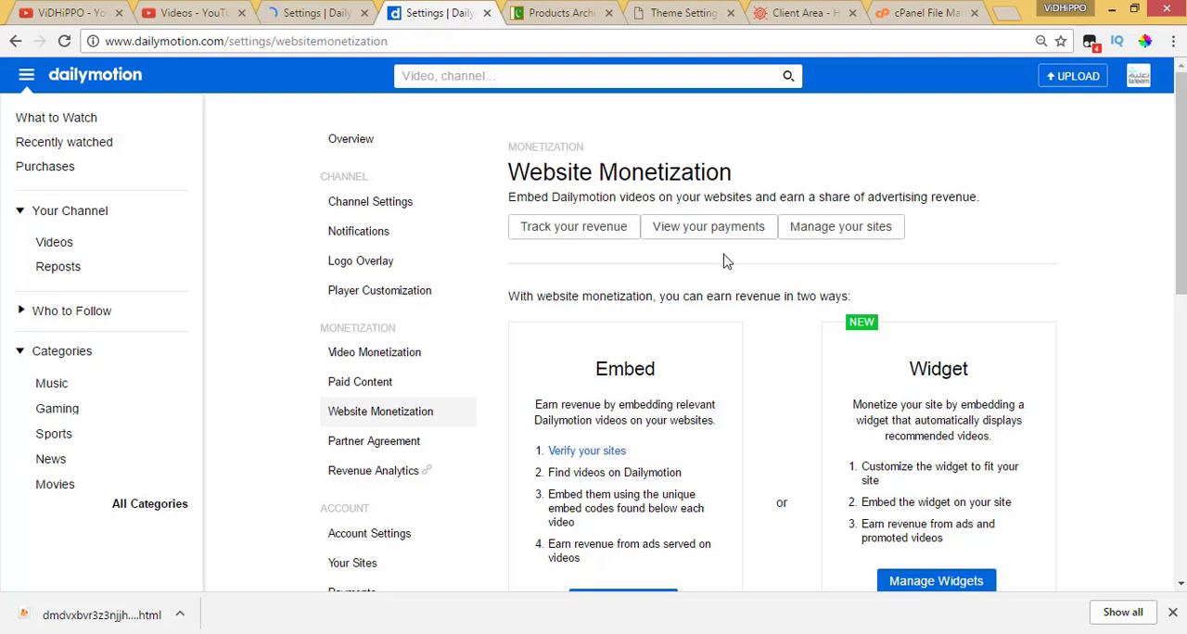
Review the Embed instructions for finding Dailymotion videos, embedding them with unique codes and earning ad revenue
scroll(683, 416, "down", 1)
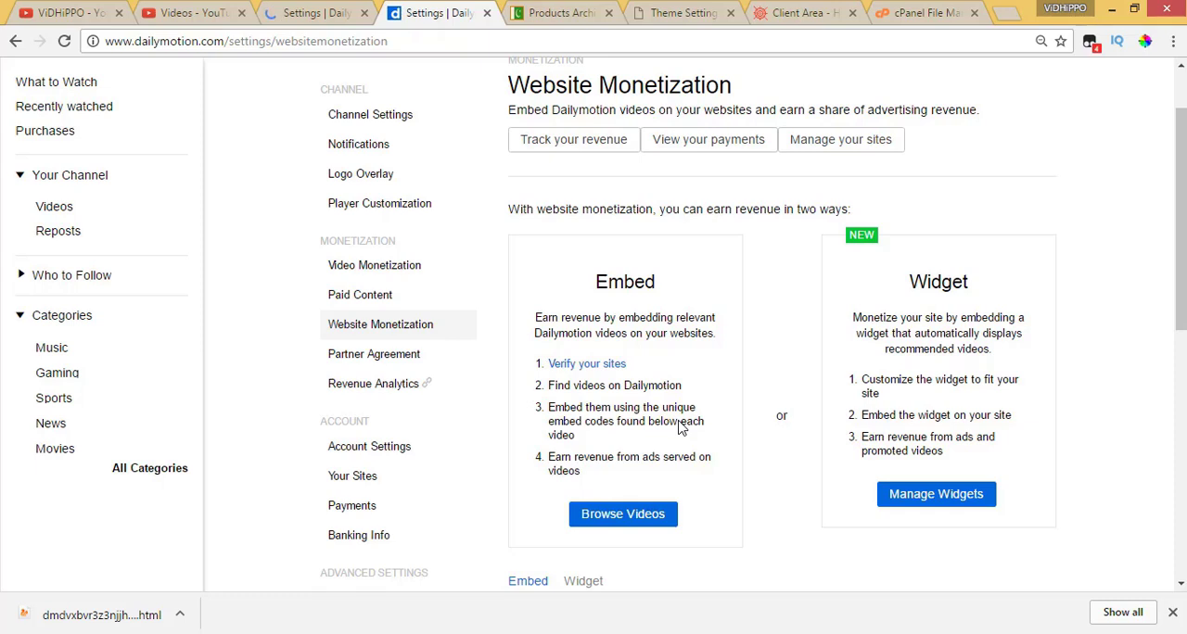
scroll(645, 438, "down", 1)
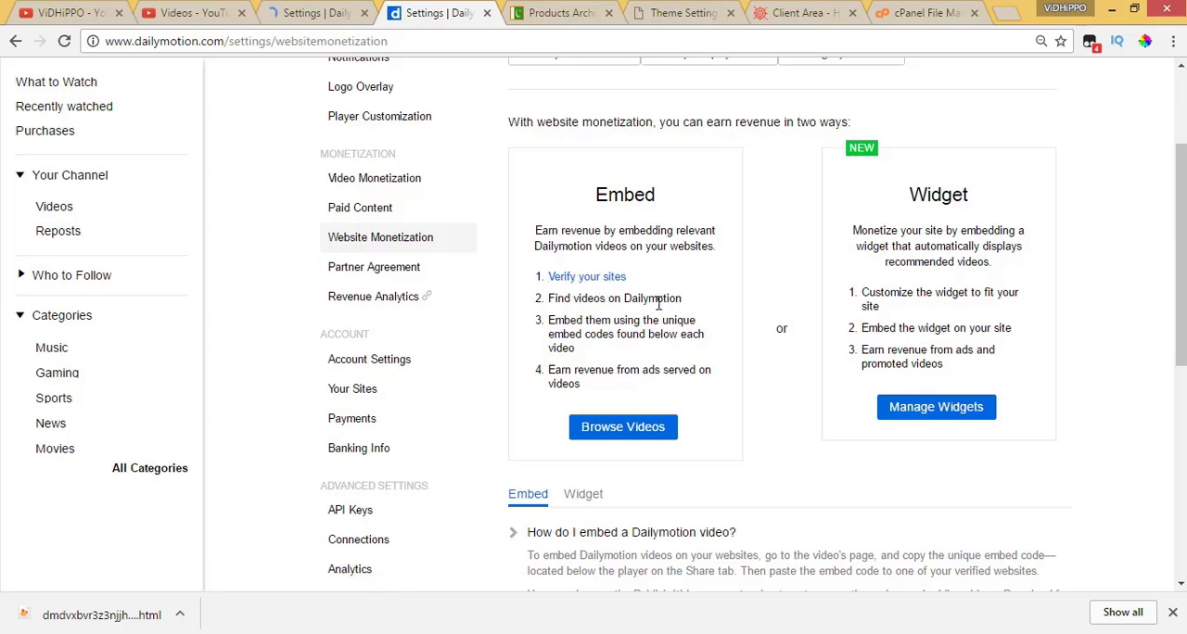
left_click_drag(681, 300, 656, 300)
left_click_drag(575, 300, 555, 300)
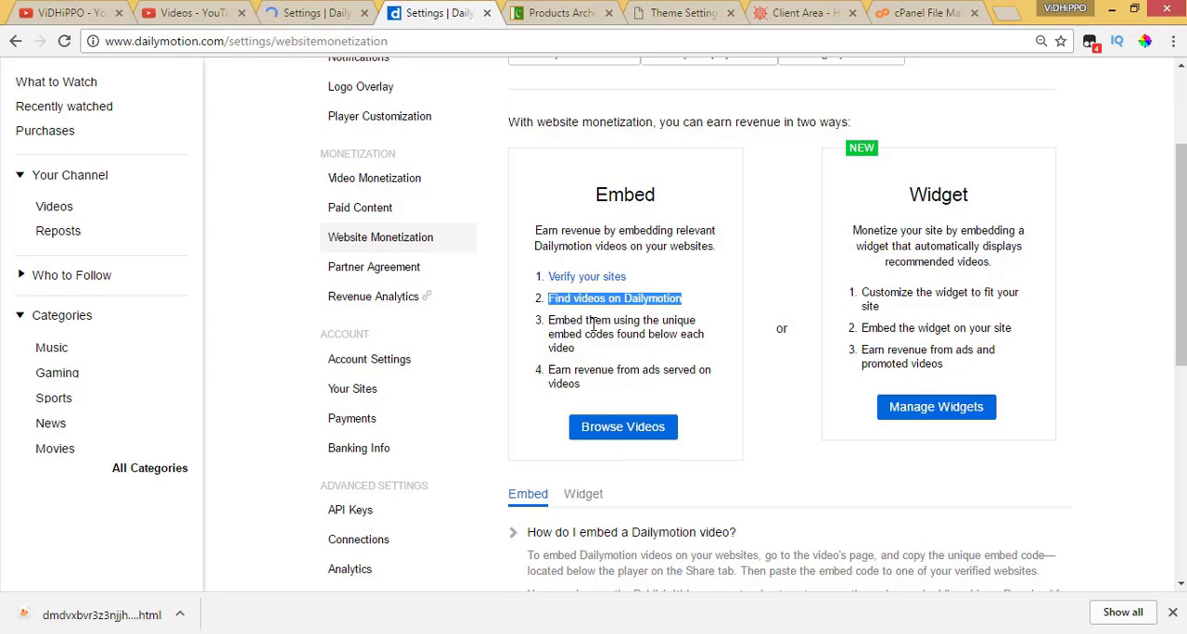
left_click_drag(586, 356, 554, 320)
left_click_drag(590, 389, 561, 371)
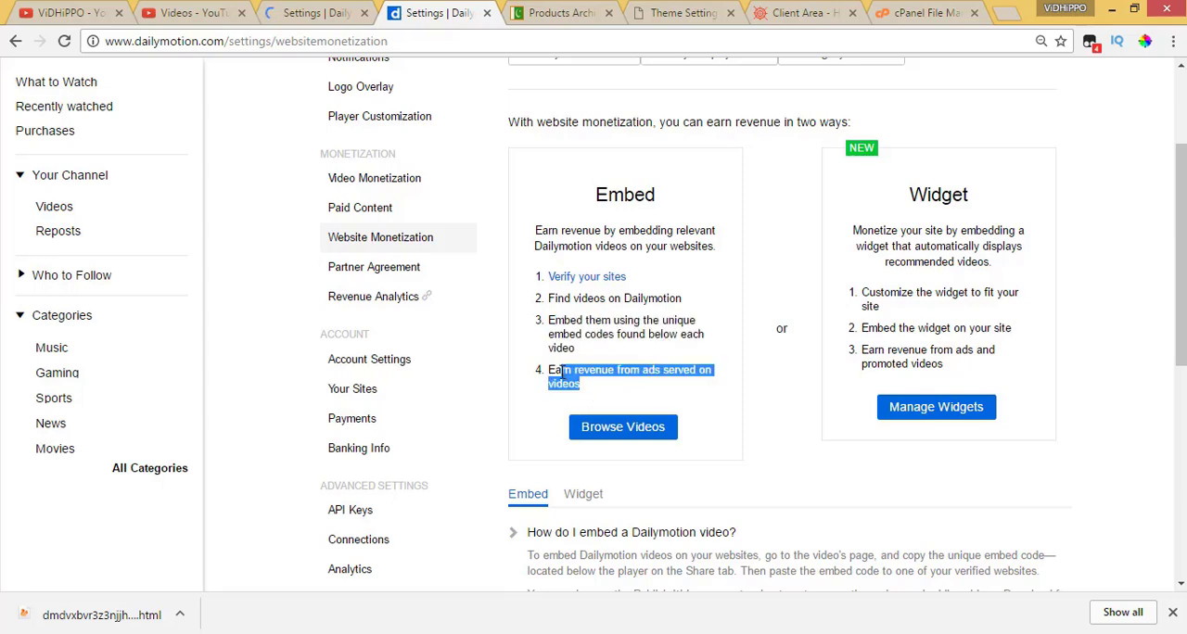
left_click(617, 403)
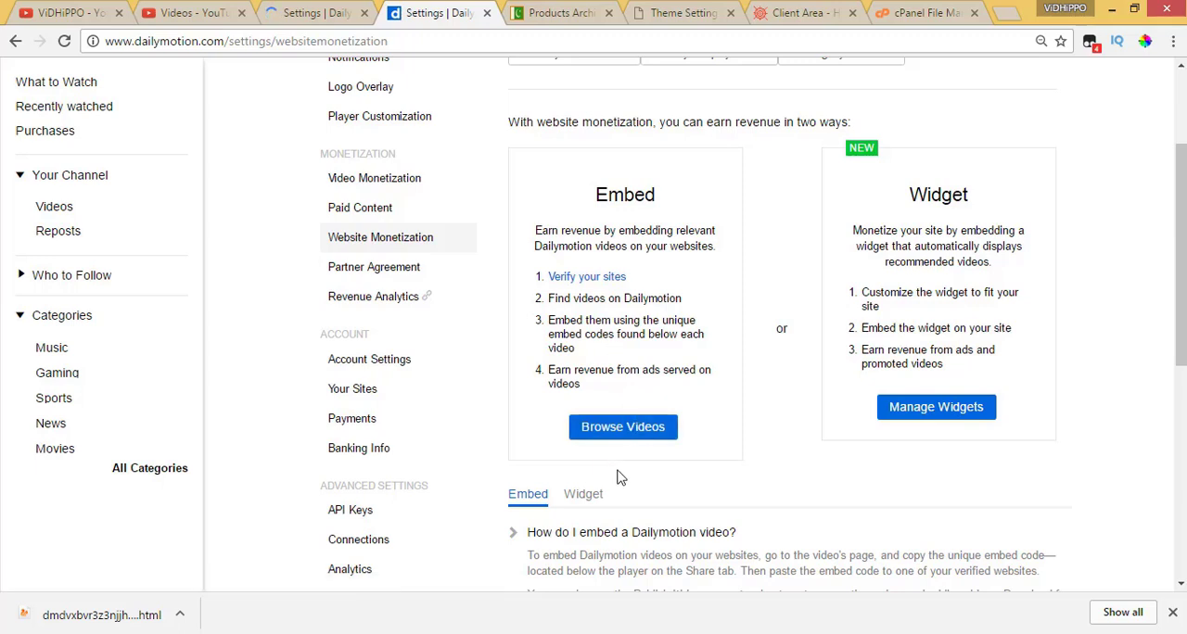
Open widget management from the Widget option on the Website Monetization page
scroll(835, 514, "down", 1)
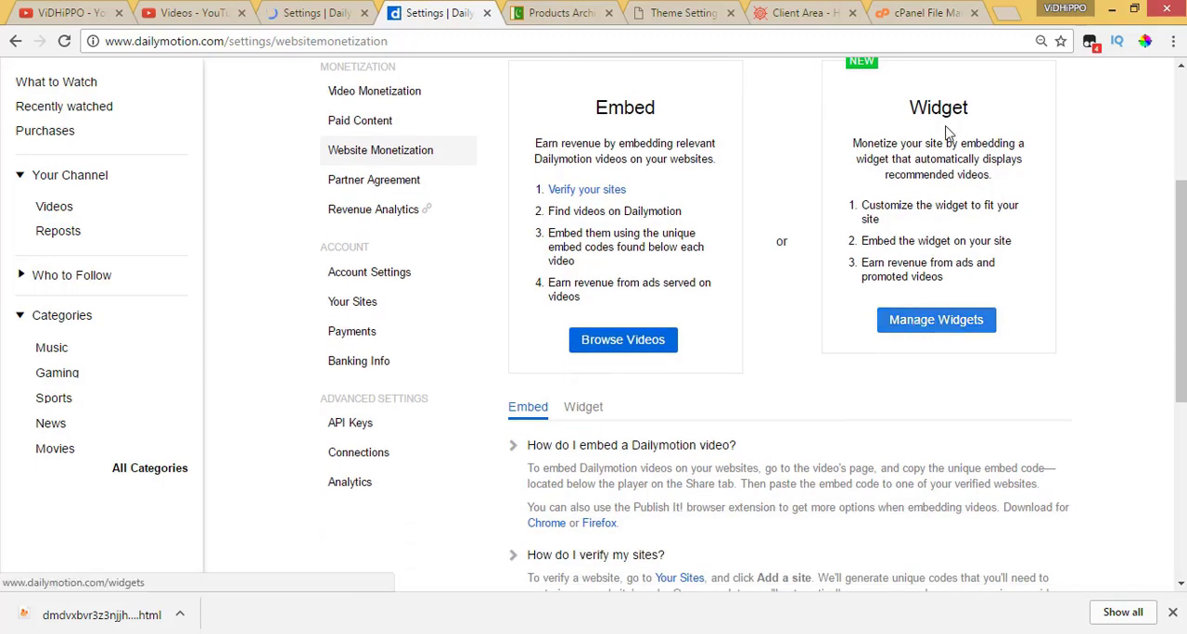
double_click(919, 109)
left_click(938, 321)
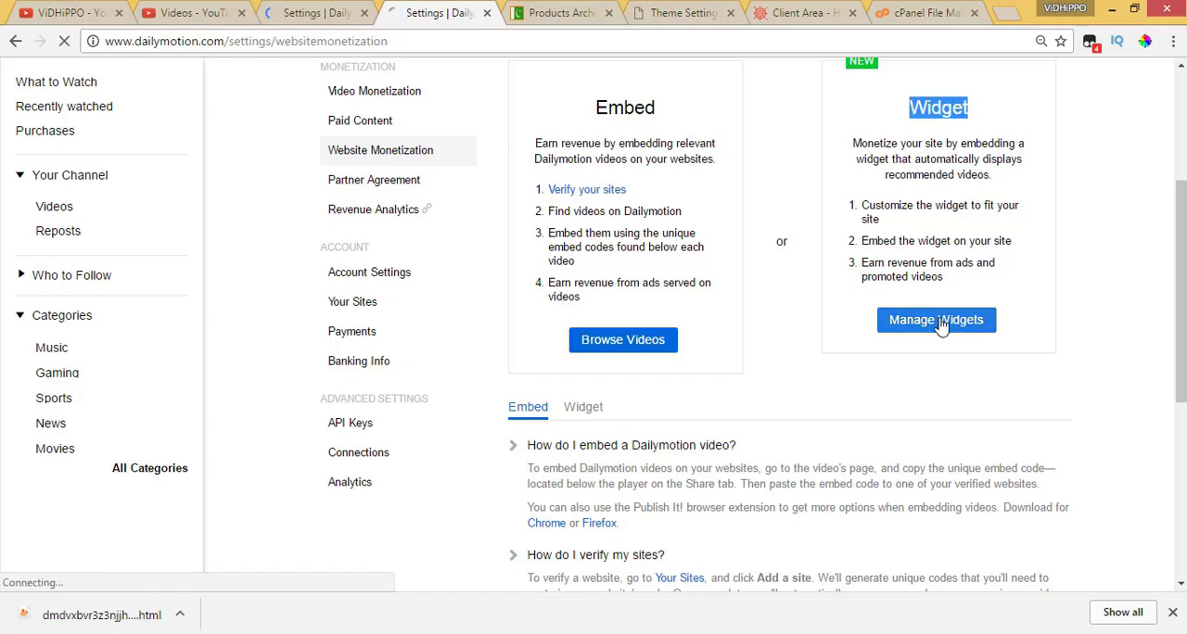